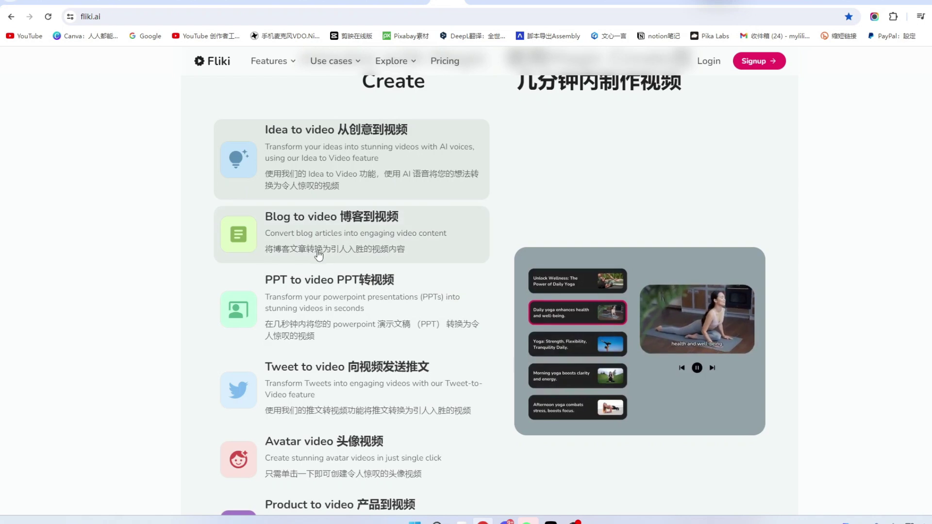
Examine the homepage's Magic Create options and its sections on stock media and text-to-speech voices
scroll(485, 296, down, 3)
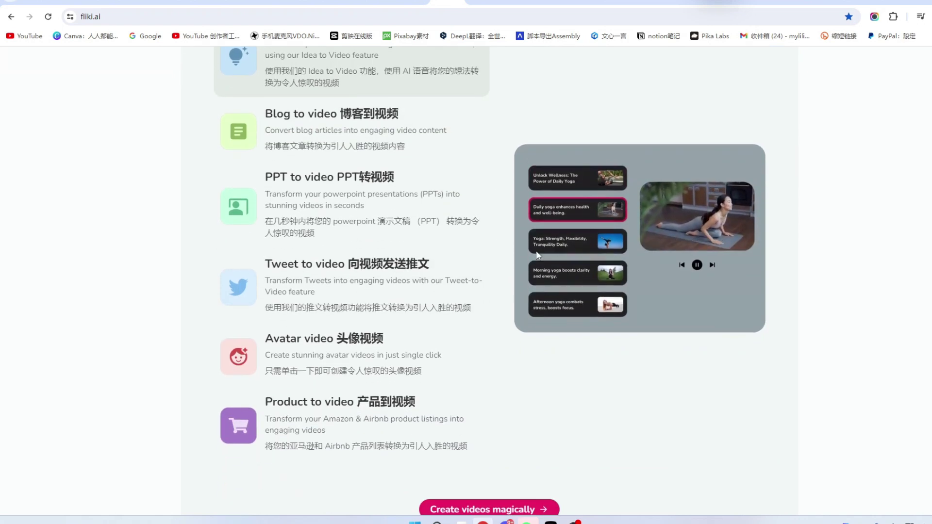
scroll(545, 287, down, 1)
scroll(670, 262, down, 10)
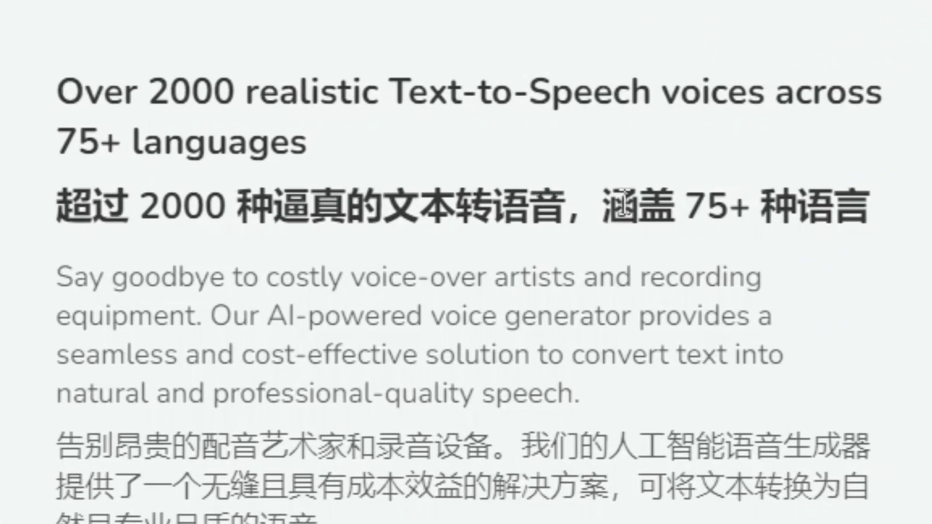
drag(604, 204, 841, 228)
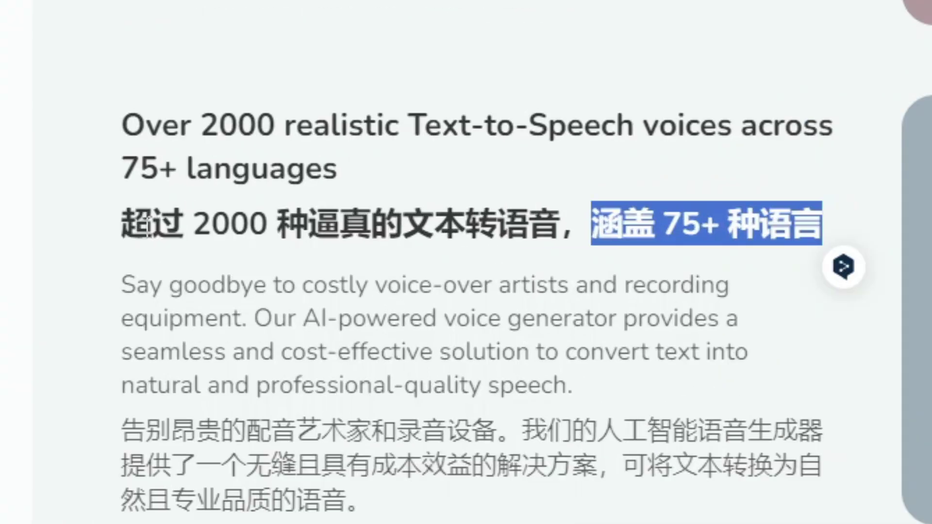
drag(130, 206, 148, 195)
drag(201, 213, 437, 260)
drag(38, 270, 797, 430)
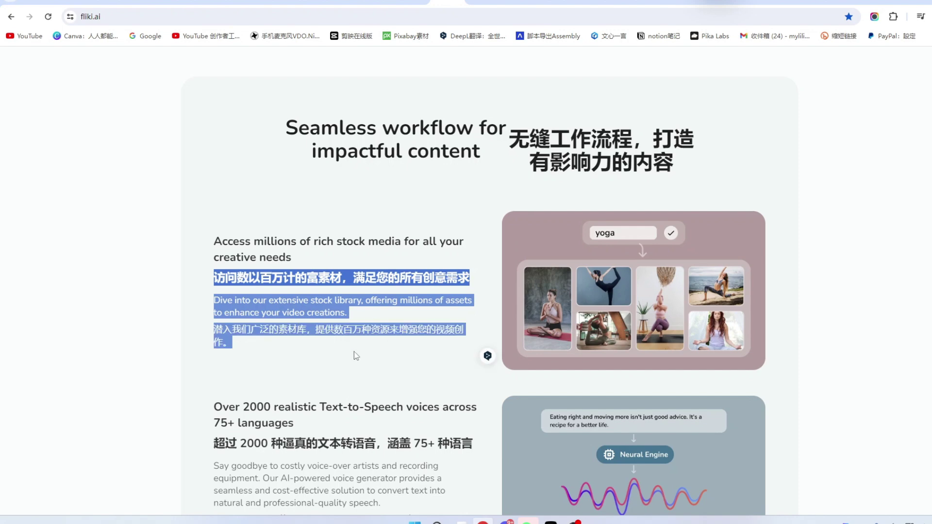
Look back over the homepage's sample videos, creation steps and benefits, returning to the start of the page
scroll(381, 201, up, 10)
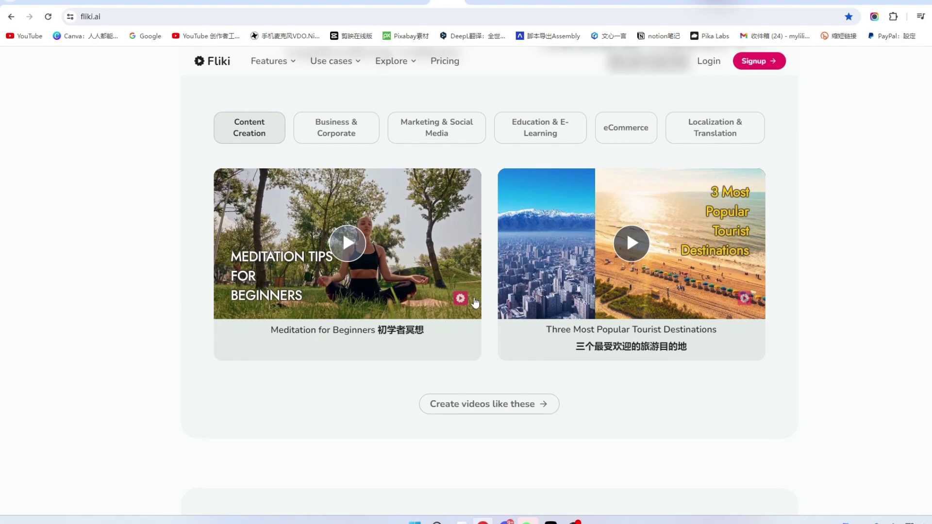
scroll(454, 296, up, 2)
scroll(515, 341, up, 2)
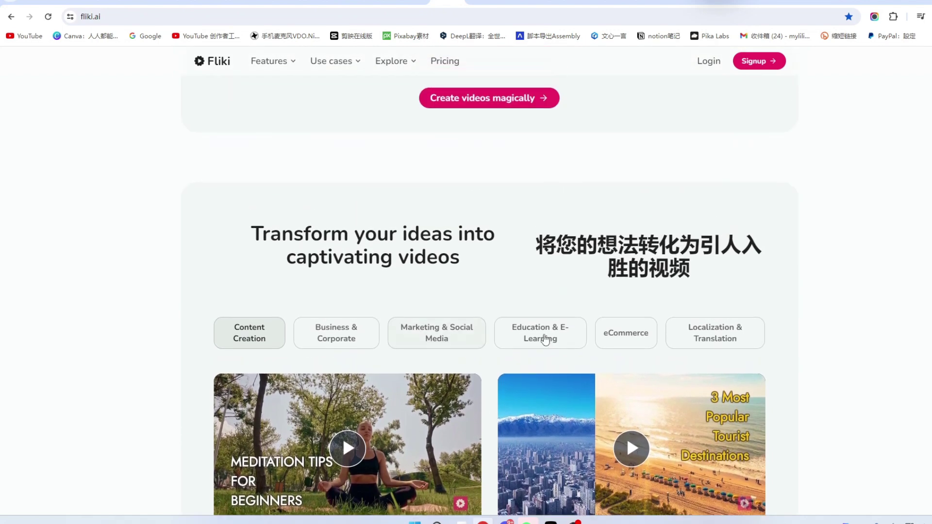
scroll(548, 355, up, 5)
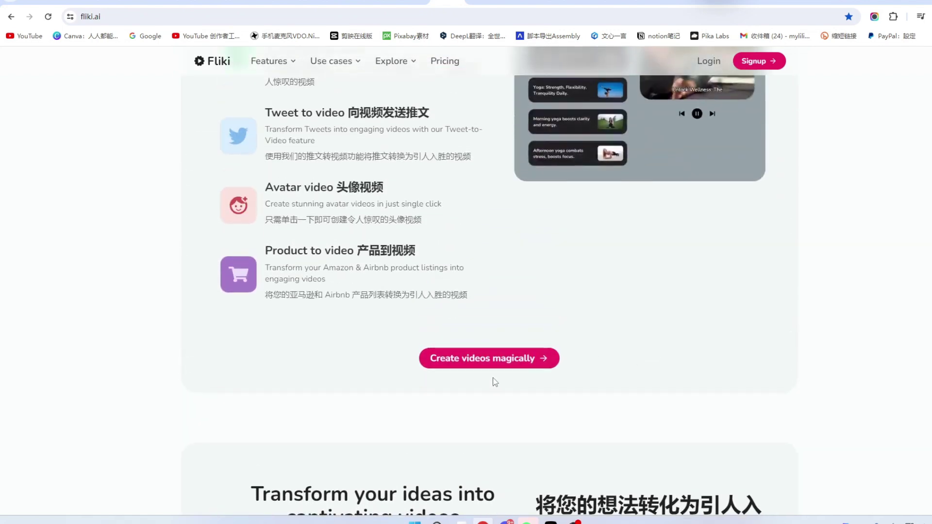
scroll(495, 370, up, 2)
scroll(493, 359, up, 9)
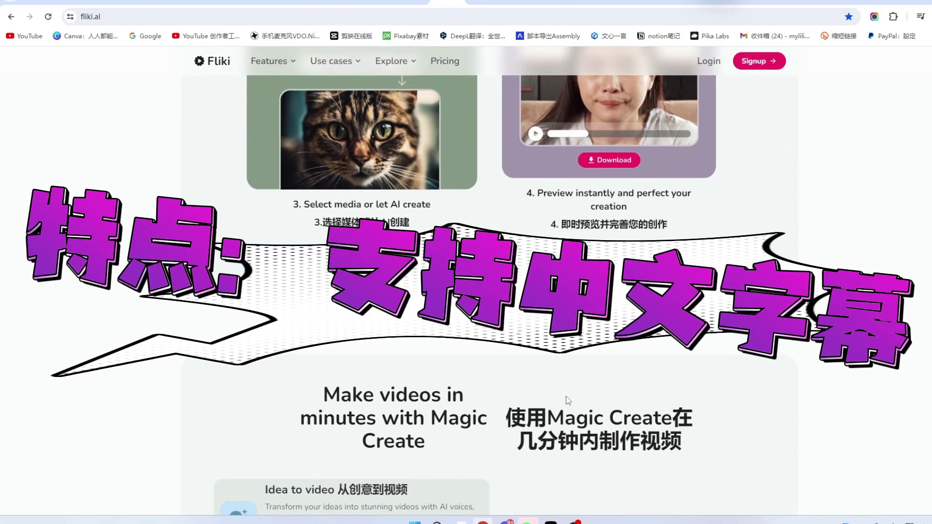
scroll(566, 399, up, 4)
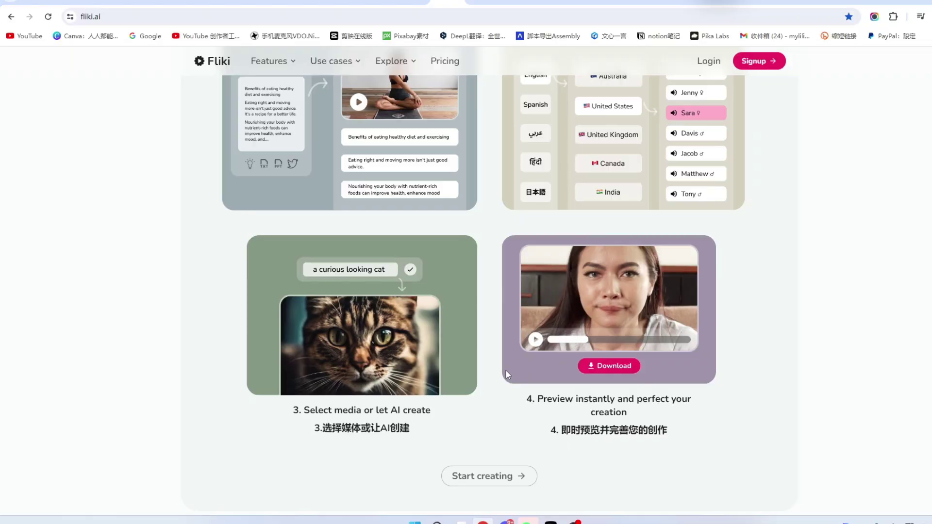
scroll(604, 274, up, 3)
scroll(512, 261, up, 10)
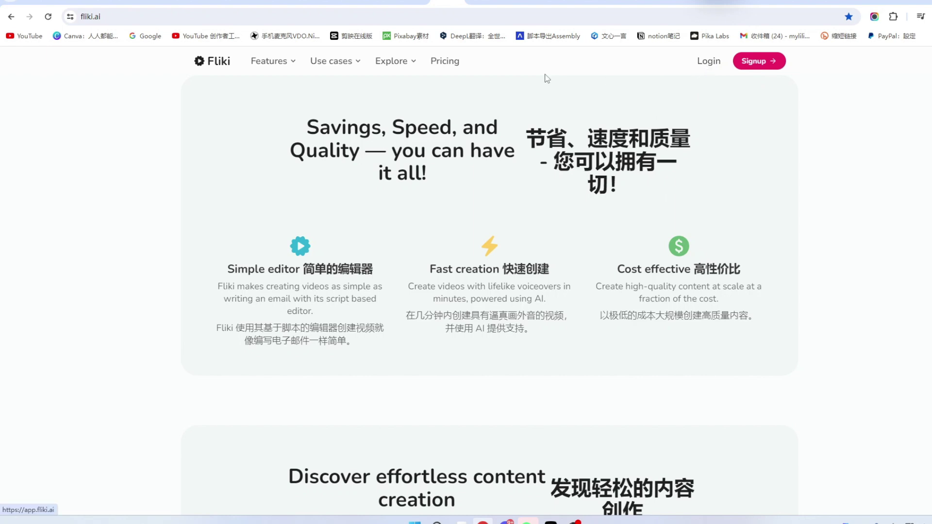
scroll(695, 83, up, 10)
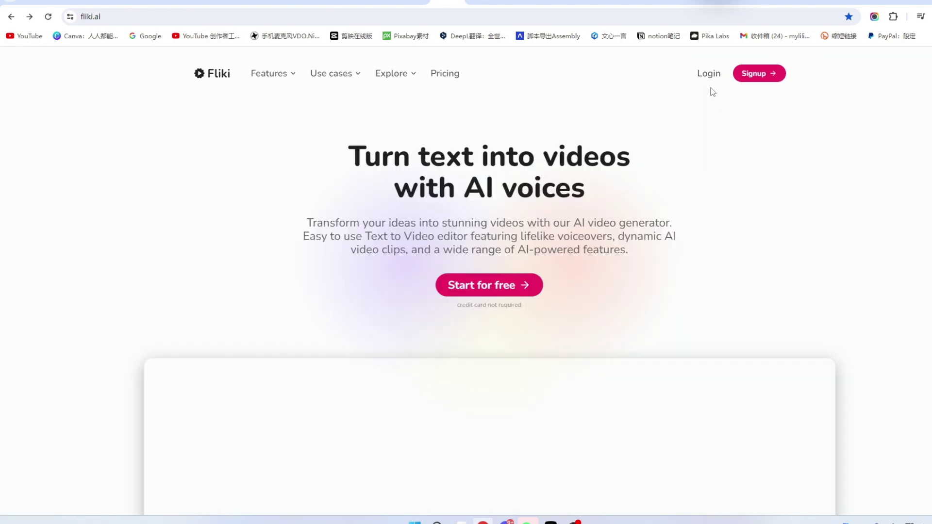
Log in to Fliki with the Google account and dismiss the tutorials window
click(708, 73)
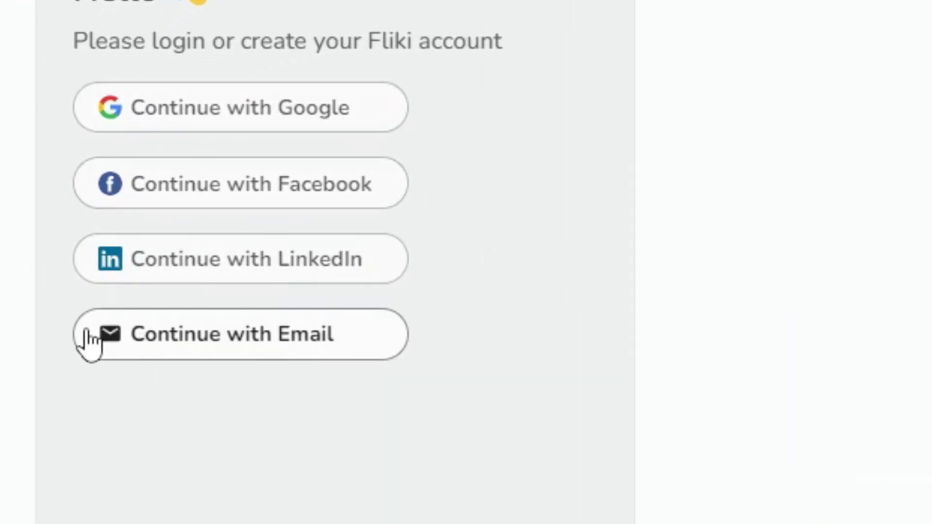
click(229, 110)
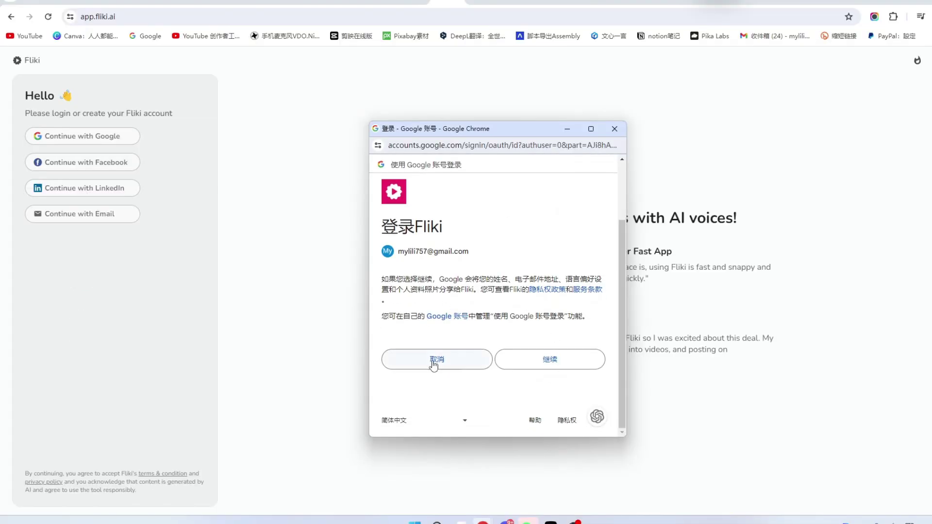
click(559, 360)
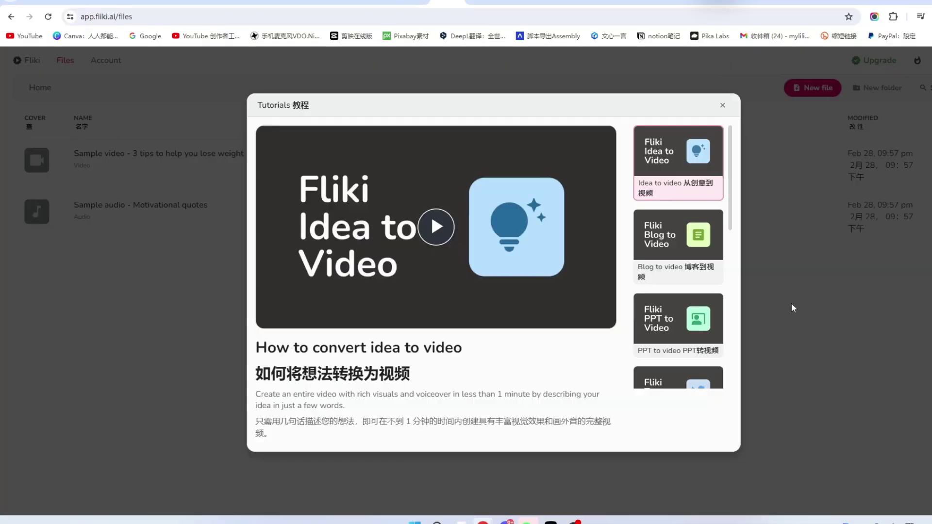
click(721, 105)
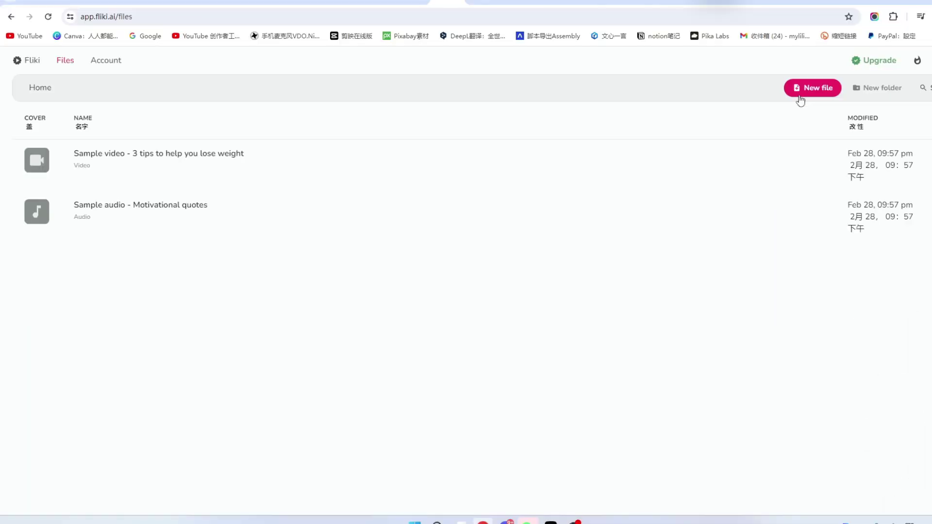
Create a Chinese video file named 动物世界 with the Mandarin Simplified dialect and Landscape (16:9) aspect ratio, starting with Idea
click(801, 101)
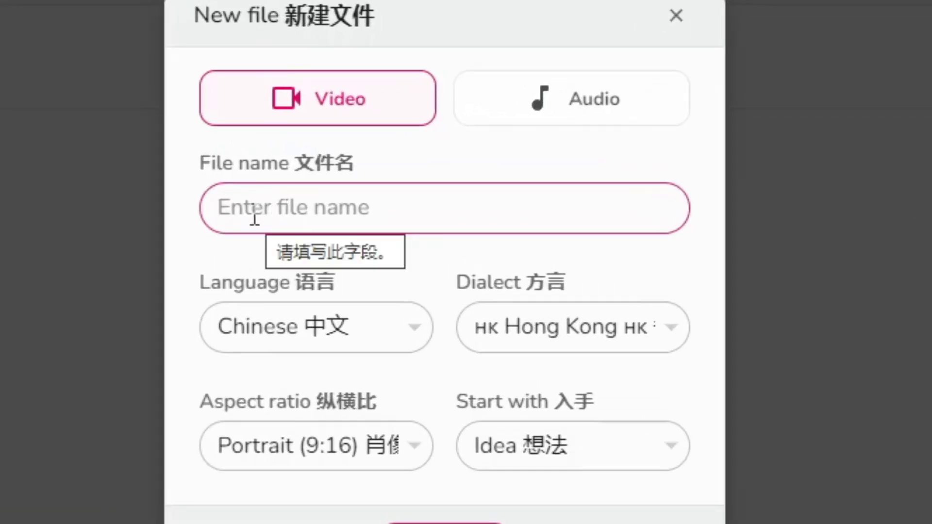
click(255, 219)
text(动物世界)
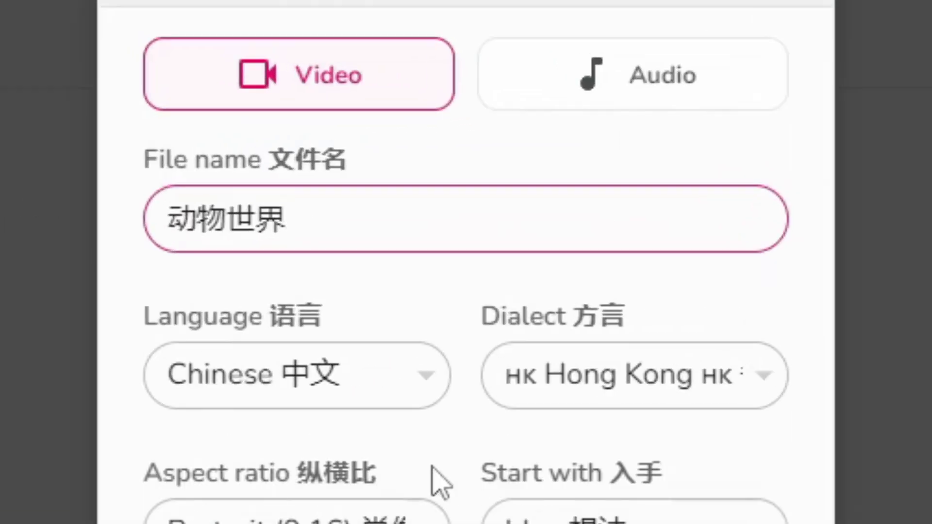
click(349, 403)
click(634, 375)
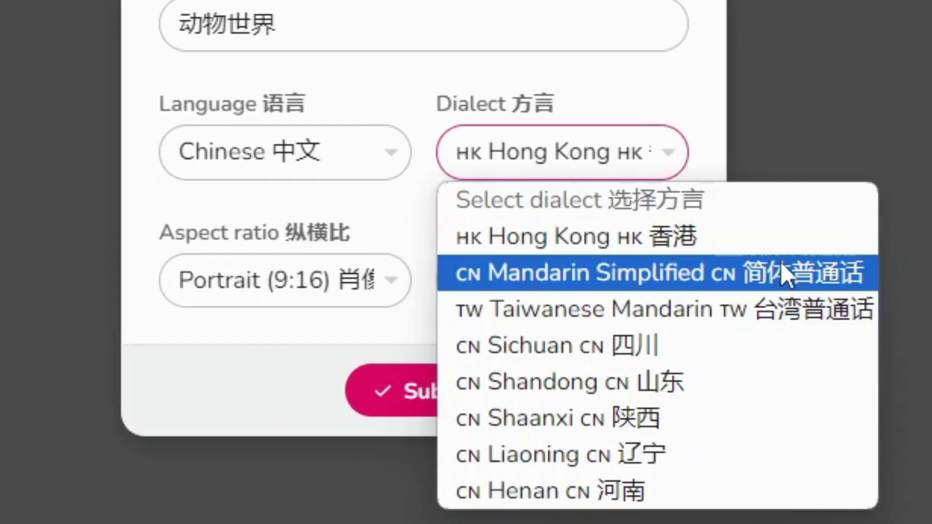
click(716, 268)
click(291, 280)
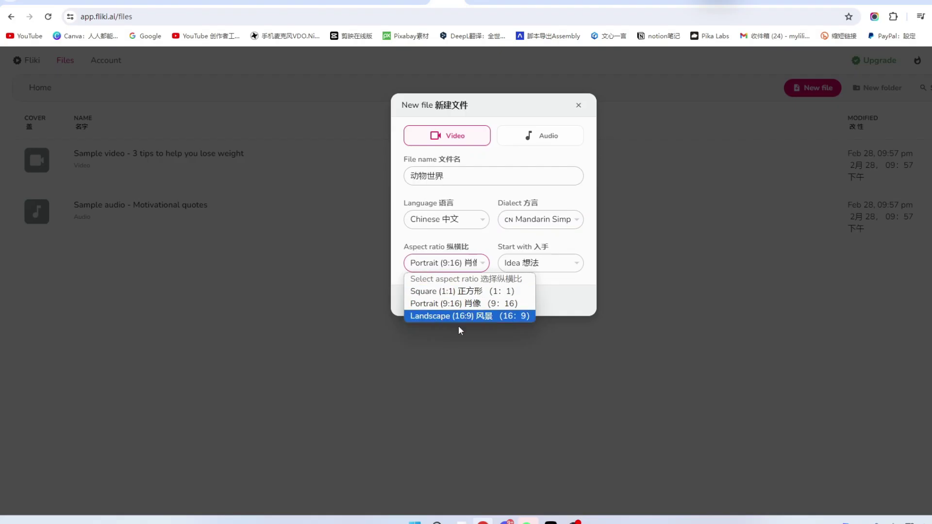
click(447, 317)
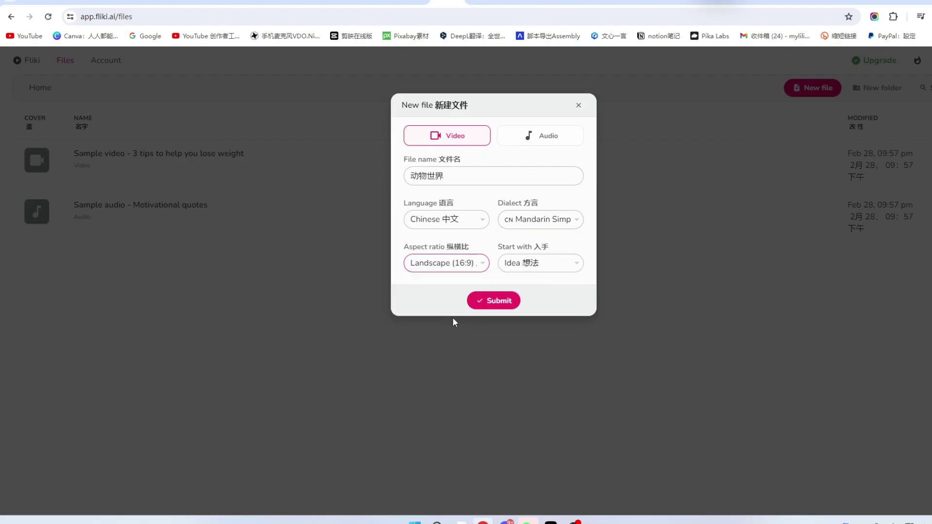
click(489, 306)
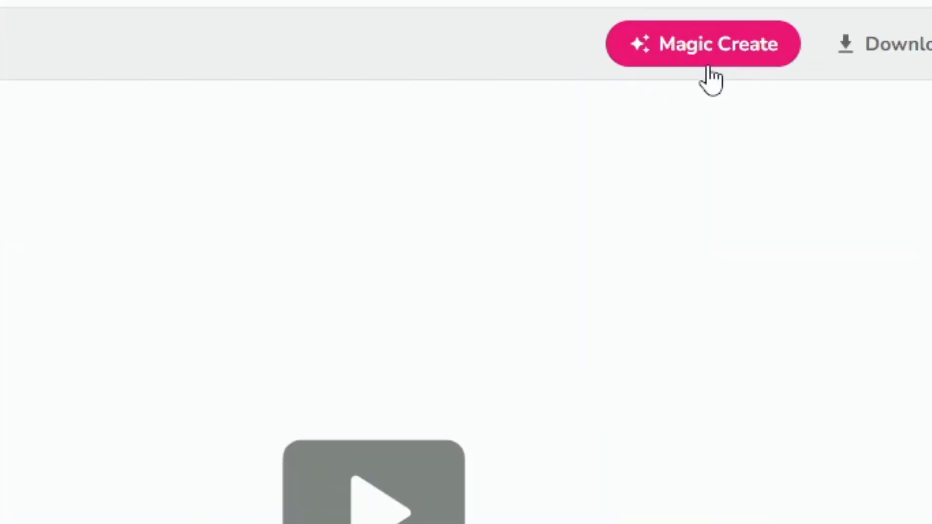
Generate a video with Magic Create from the idea prompt 推荐5个世界上著名的景点, with a 1-minute maximum duration and stock video media
click(756, 91)
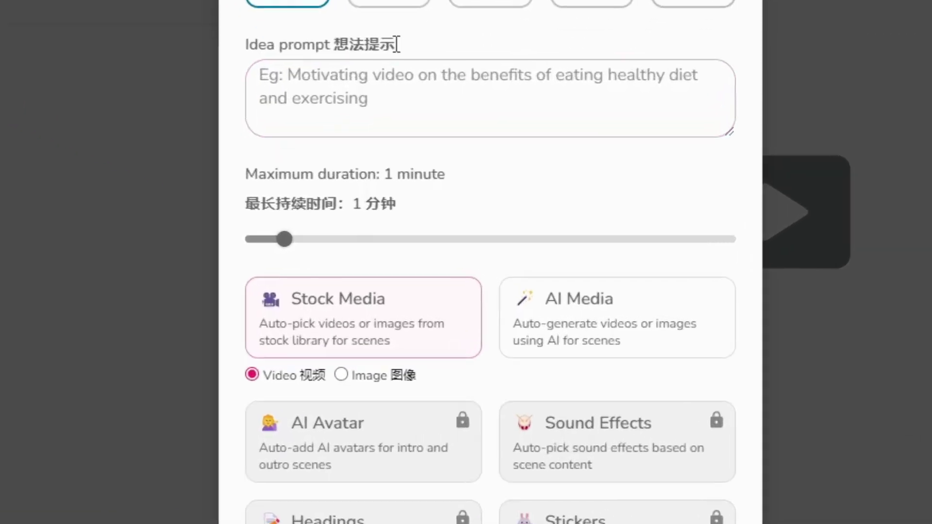
click(332, 168)
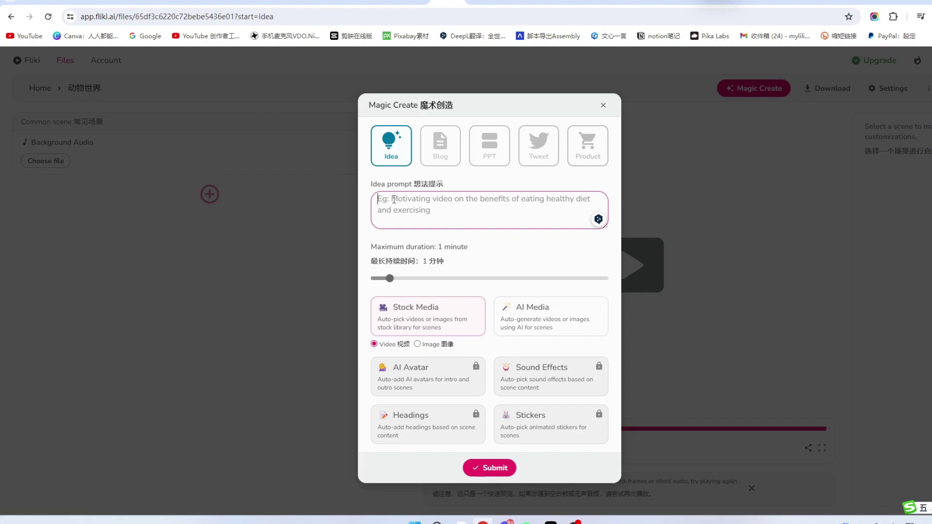
text(推荐5个世界上著名的景点)
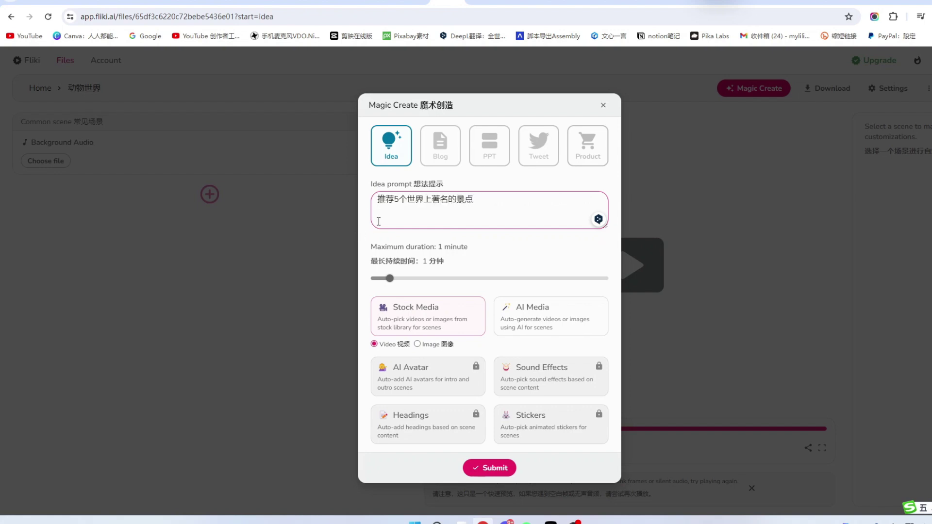
click(384, 278)
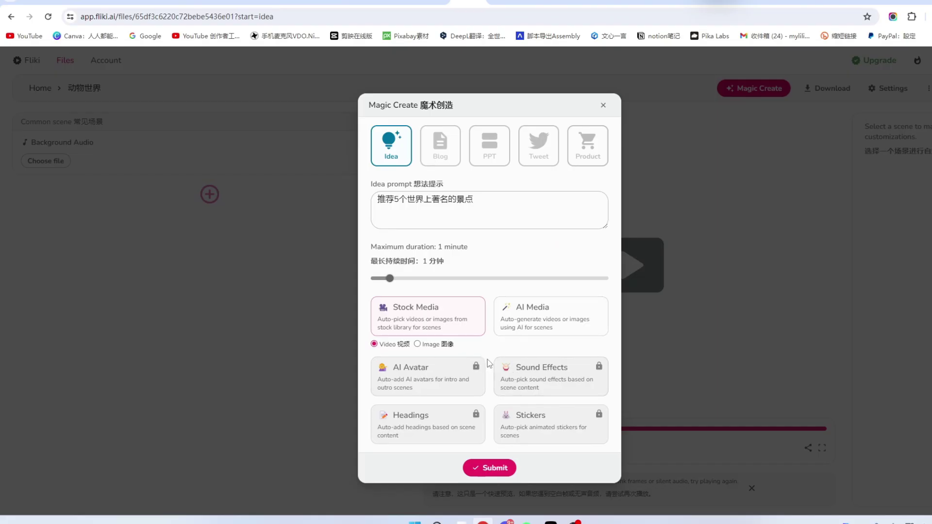
click(492, 469)
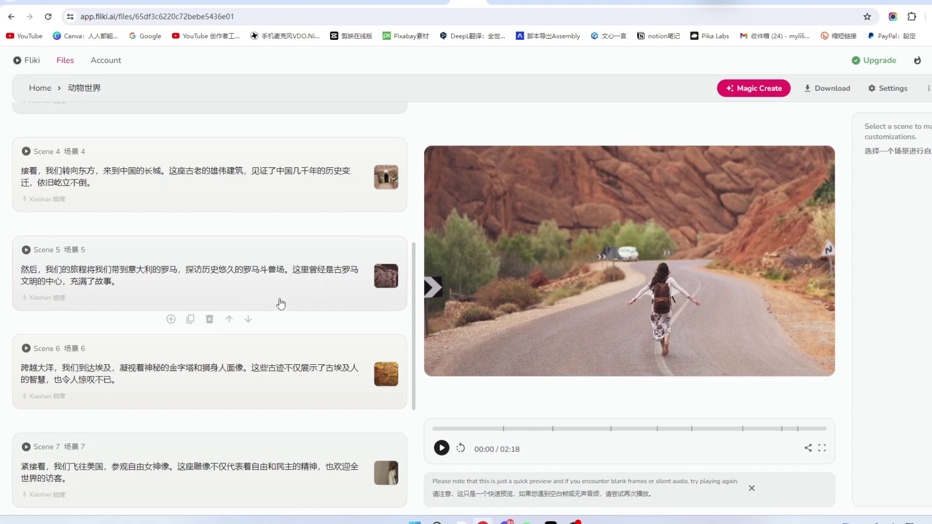
Review the generated scenes' scripts and thumbnails, and play the video preview
scroll(314, 285, up, 6)
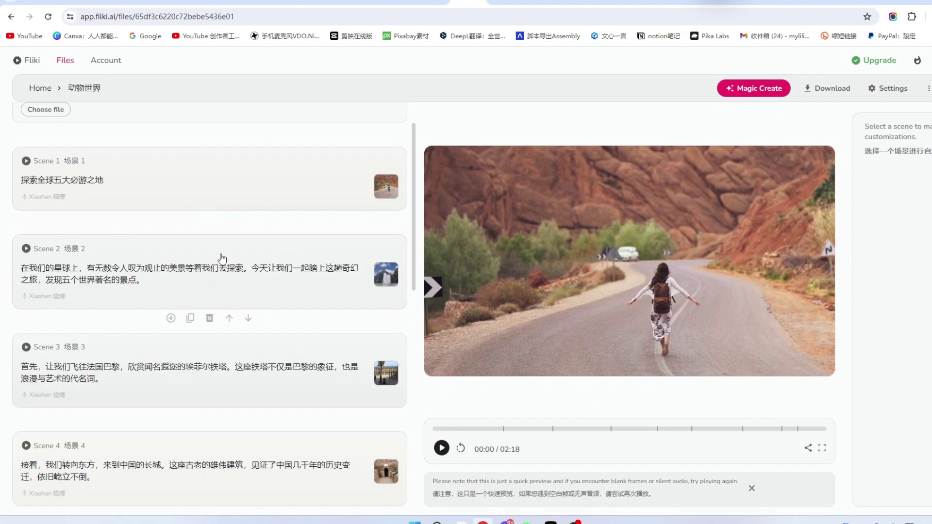
scroll(228, 283, down, 4)
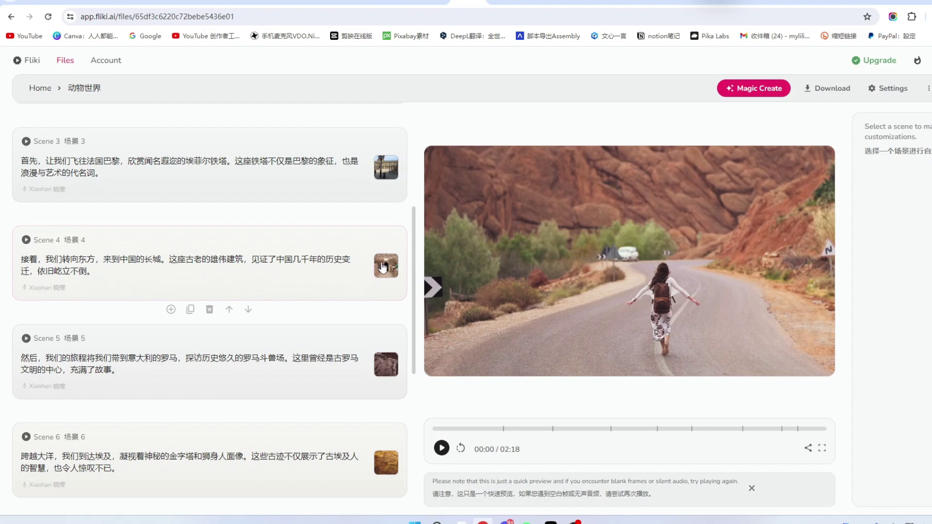
scroll(387, 267, up, 4)
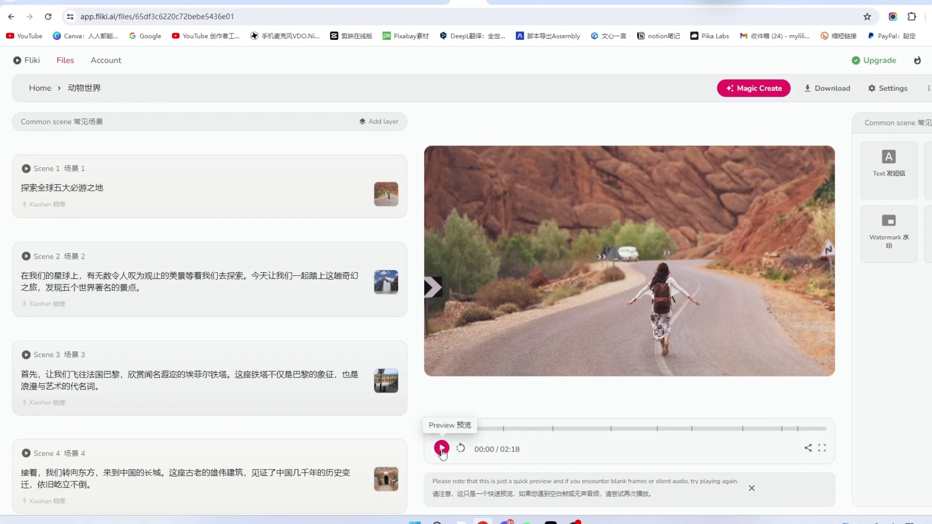
click(442, 449)
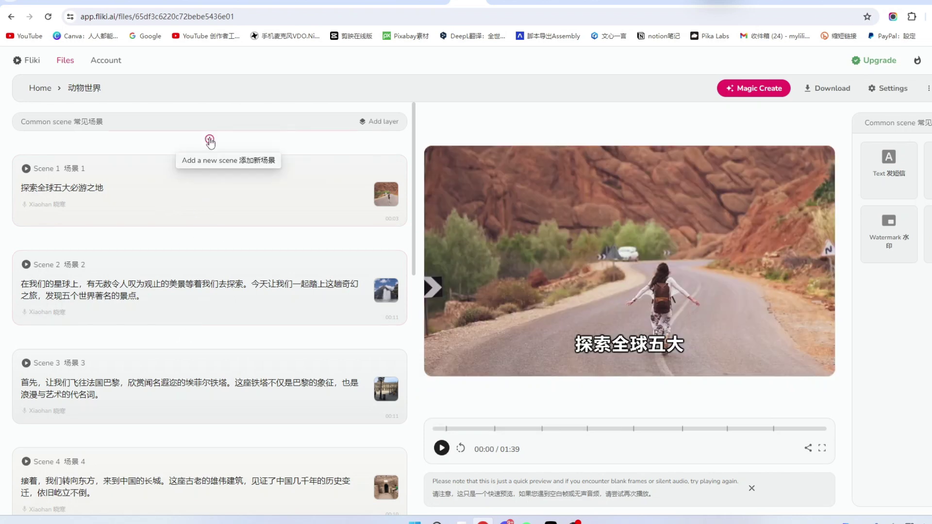
Add an empty scene before the first scene and a Background Audio layer to the common scene
click(210, 140)
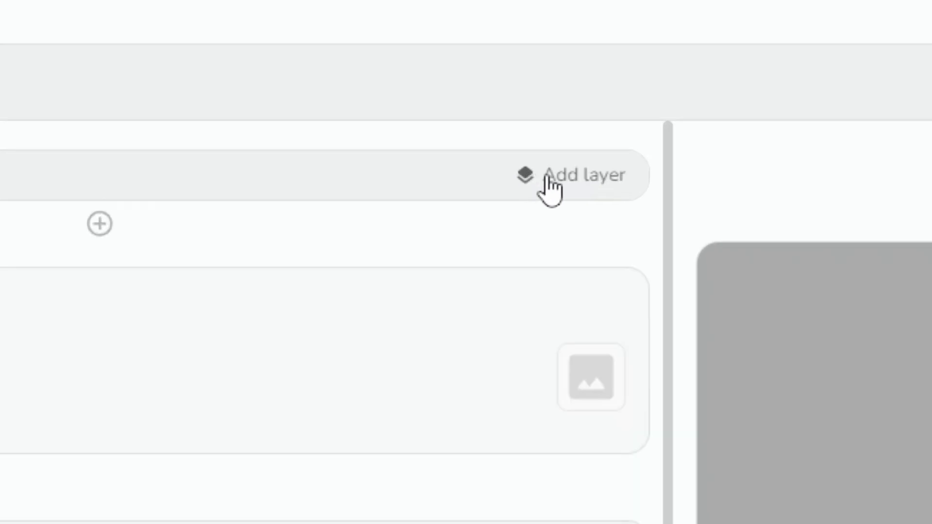
click(387, 123)
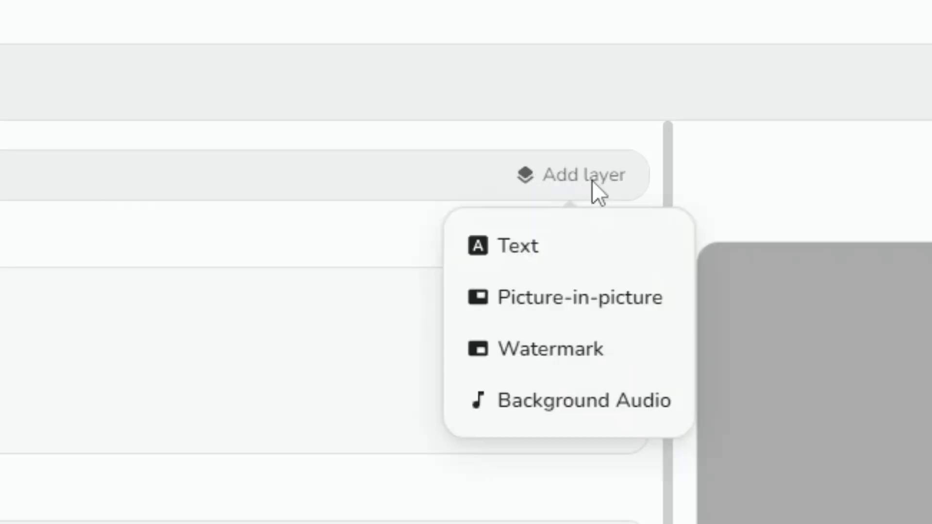
click(534, 403)
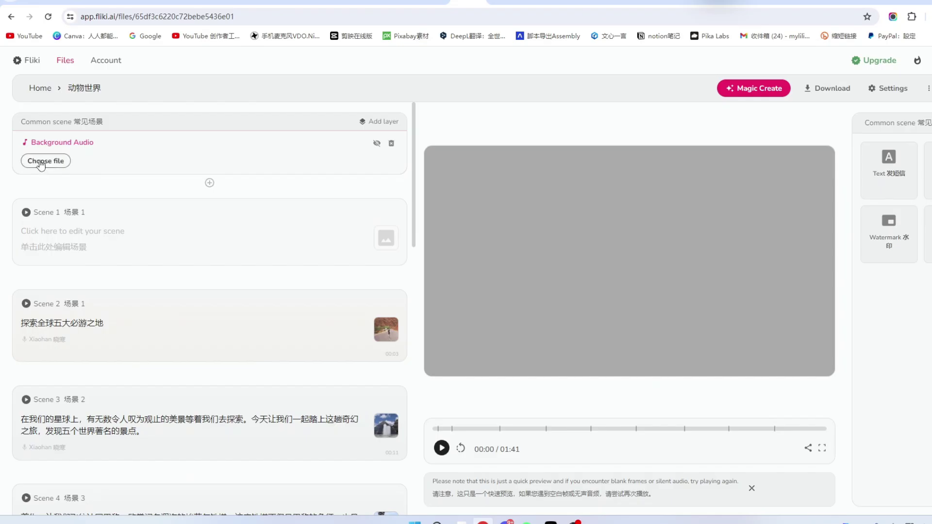
Browse the stock music for the common scene's background audio and check the personal audio library
click(40, 162)
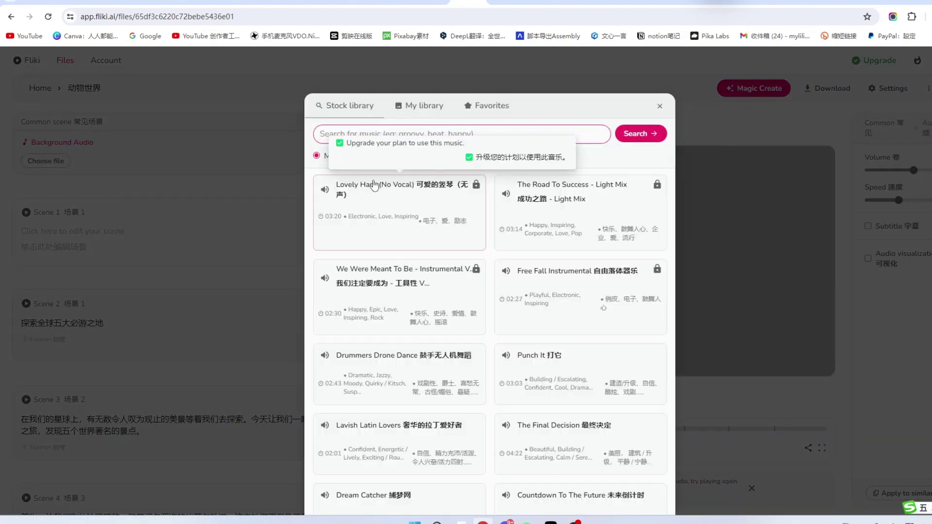
scroll(541, 237, down, 1)
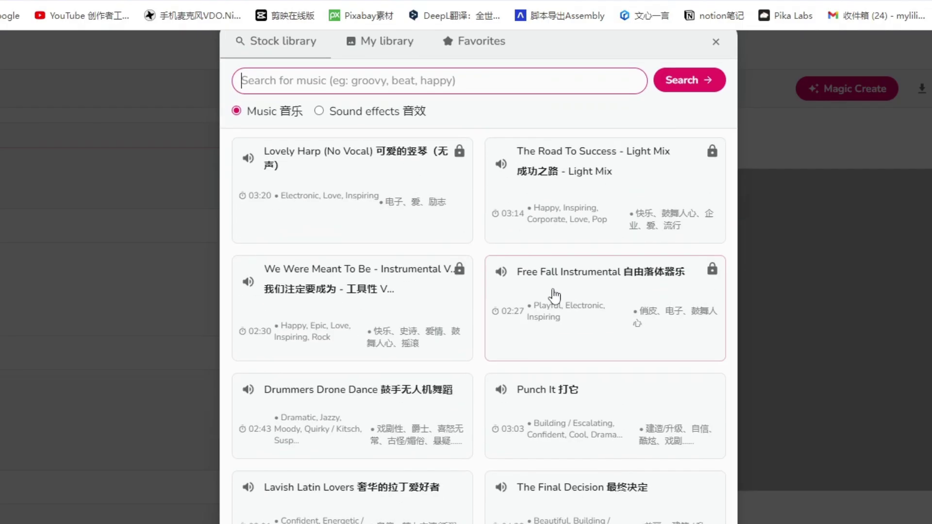
scroll(461, 243, up, 1)
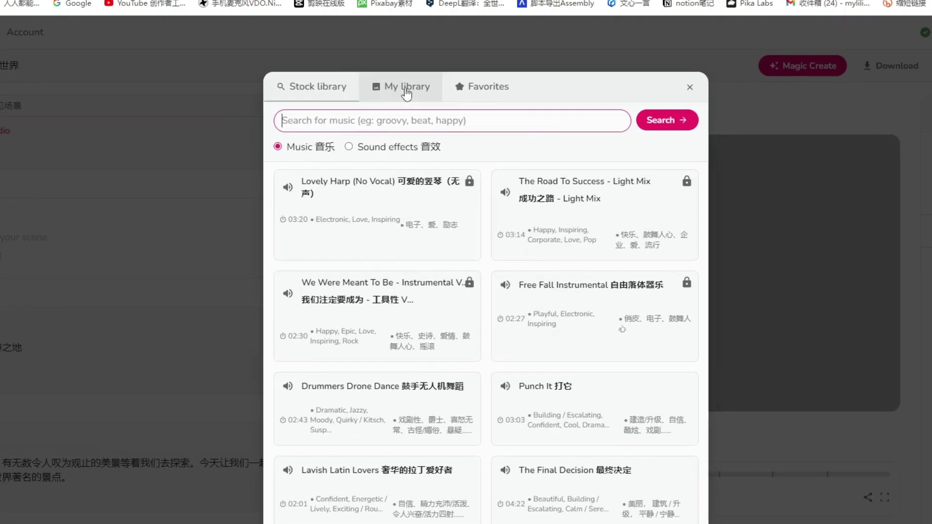
click(407, 92)
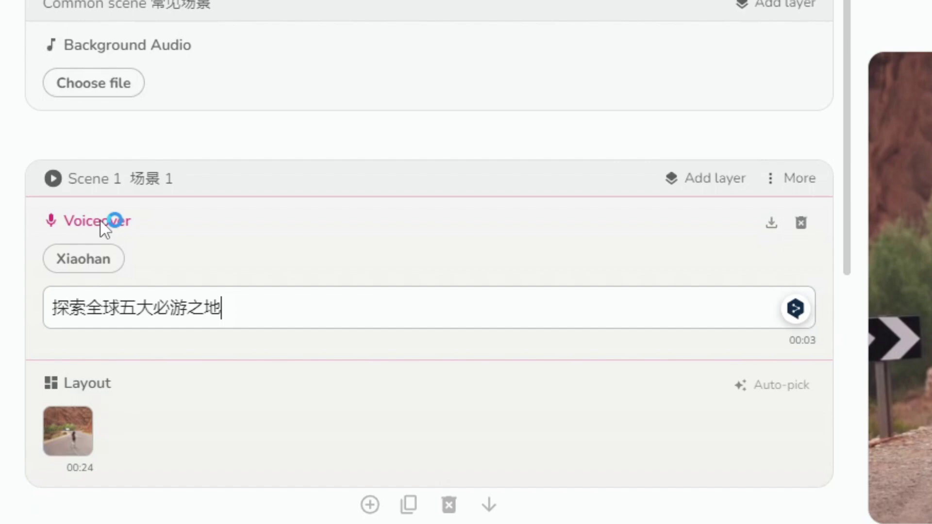
Open the voice selection for Scene 1's voiceover and look through the available languages, dialects, genders and voice styles
click(50, 227)
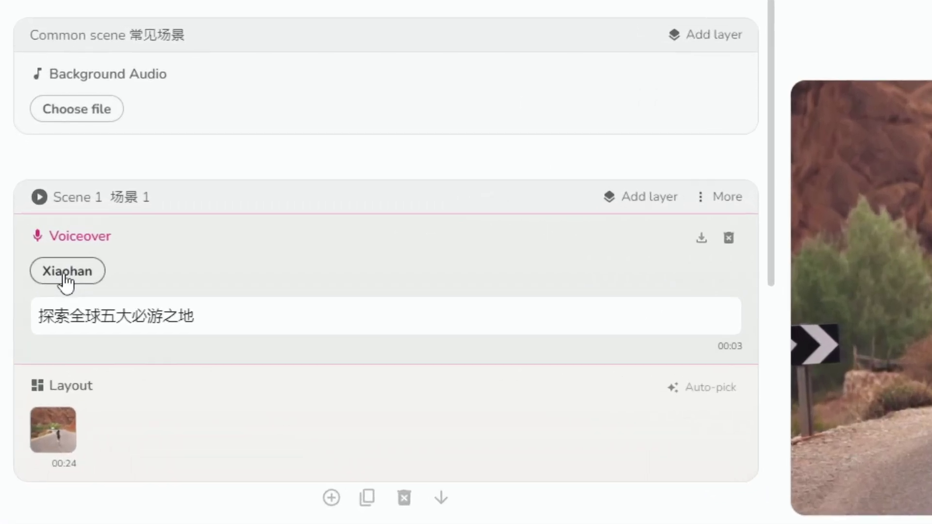
click(38, 245)
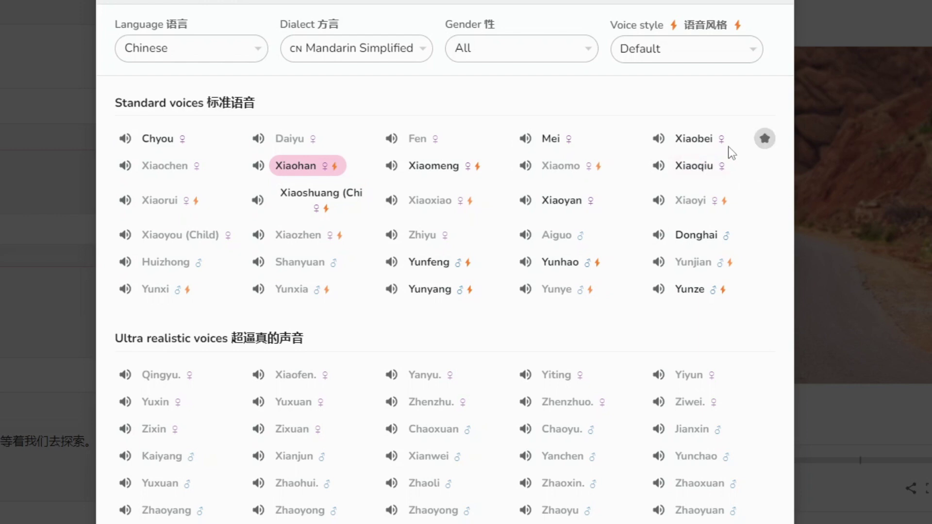
click(266, 52)
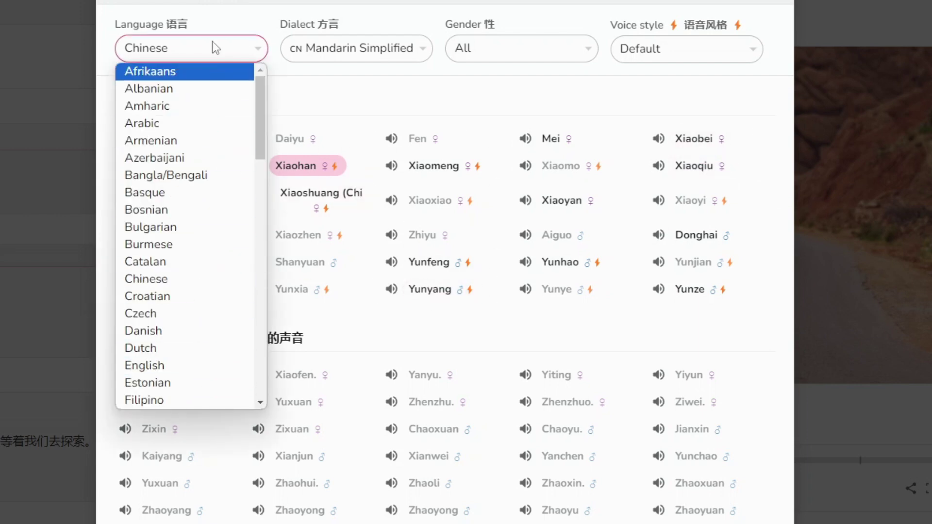
click(403, 54)
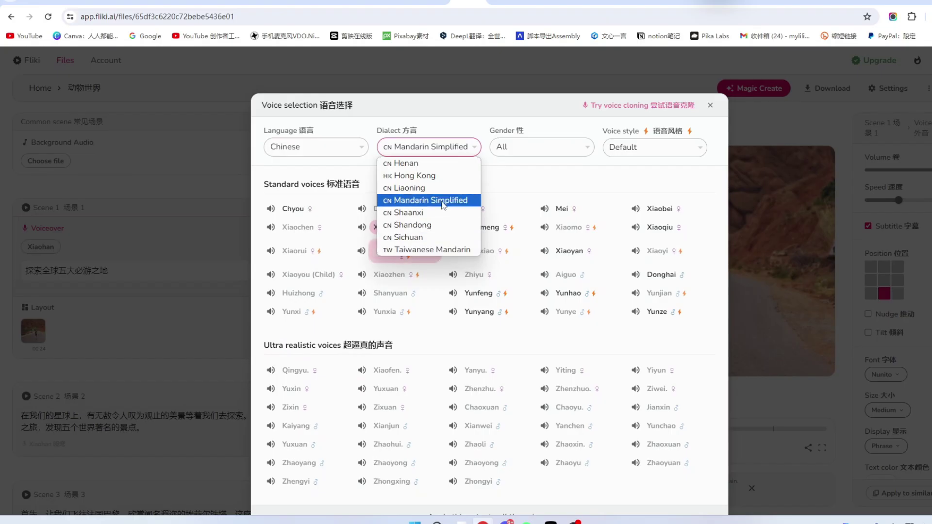
click(592, 154)
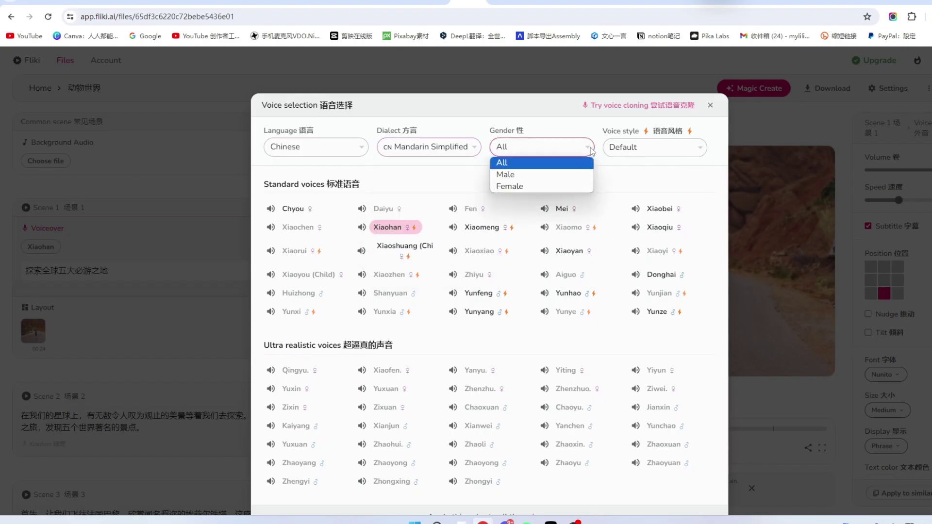
click(696, 149)
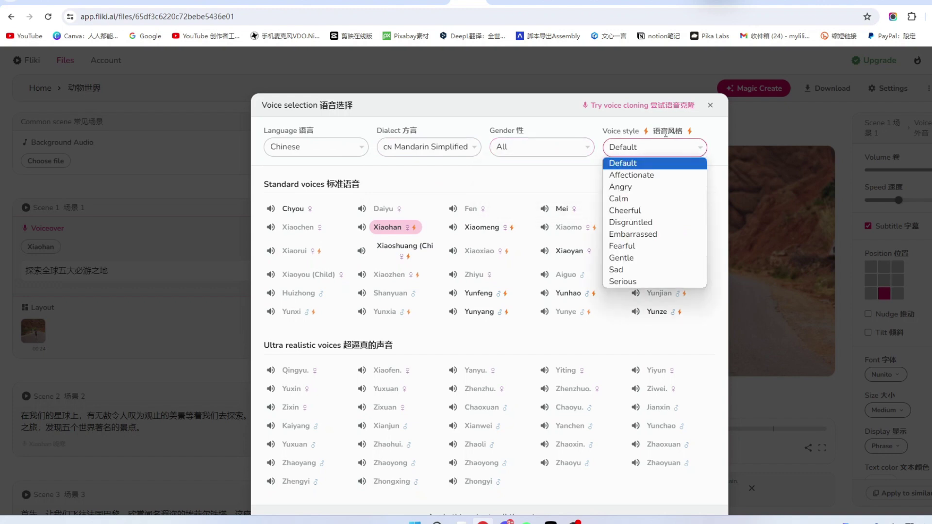
click(712, 127)
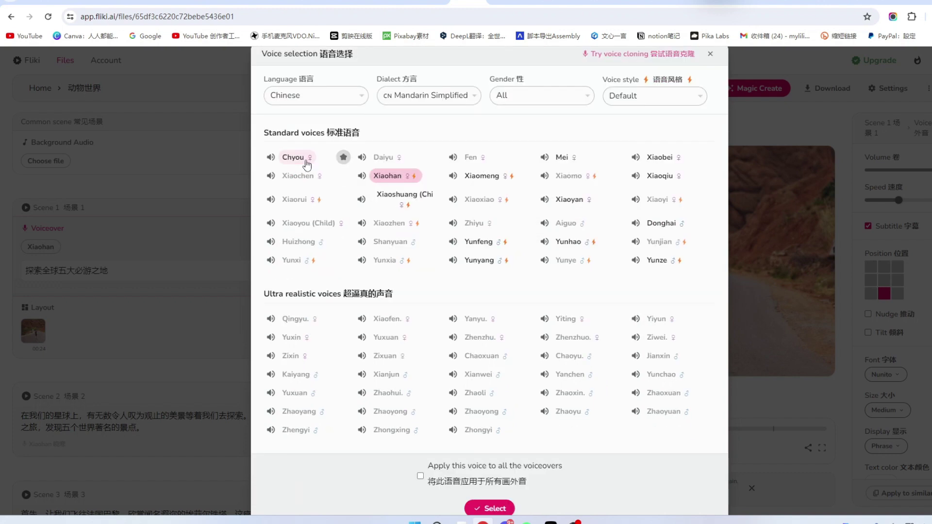
Preview the Chyou and Xiaomeng voices, choose the Xiaoqiu voice, and apply it to all the voiceovers
click(298, 158)
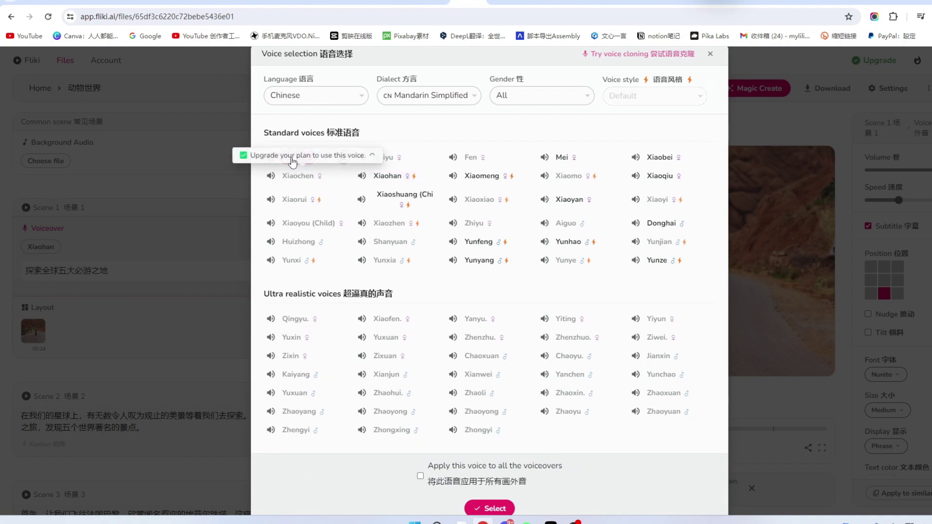
click(454, 177)
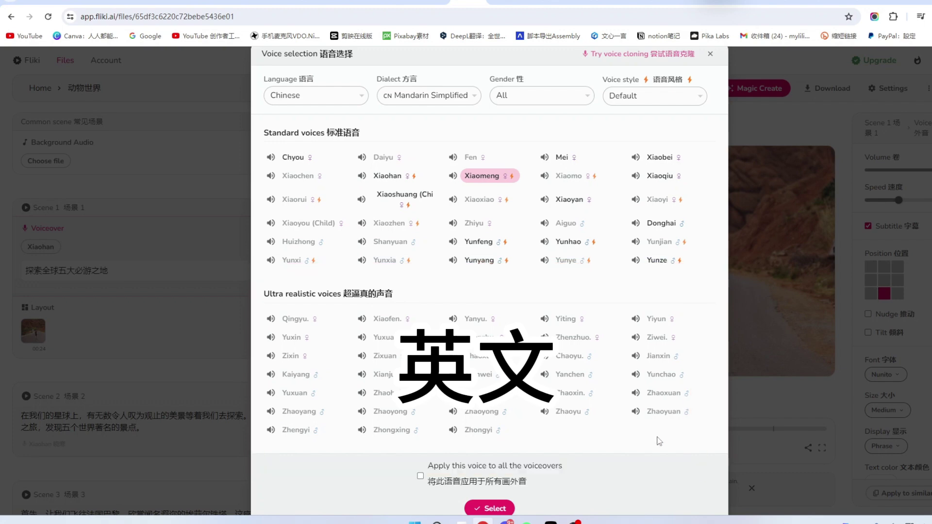
click(660, 176)
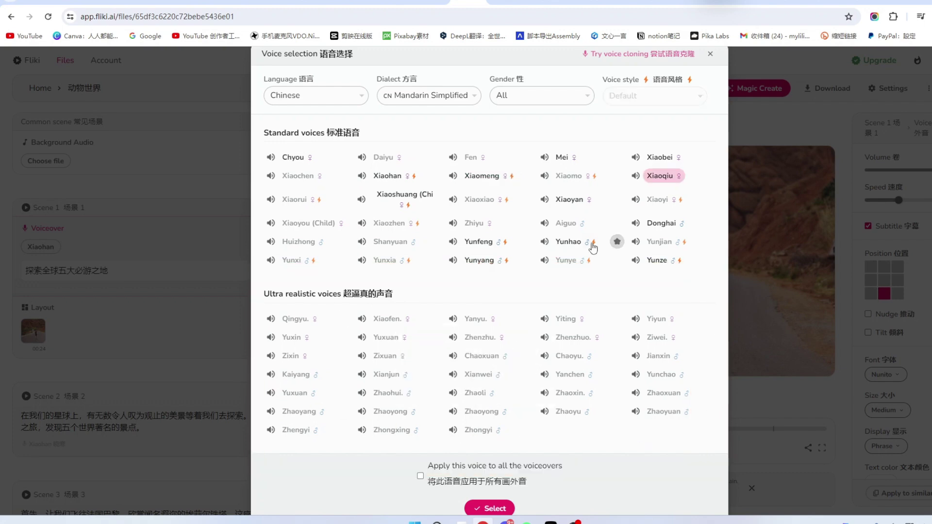
scroll(462, 290, down, 2)
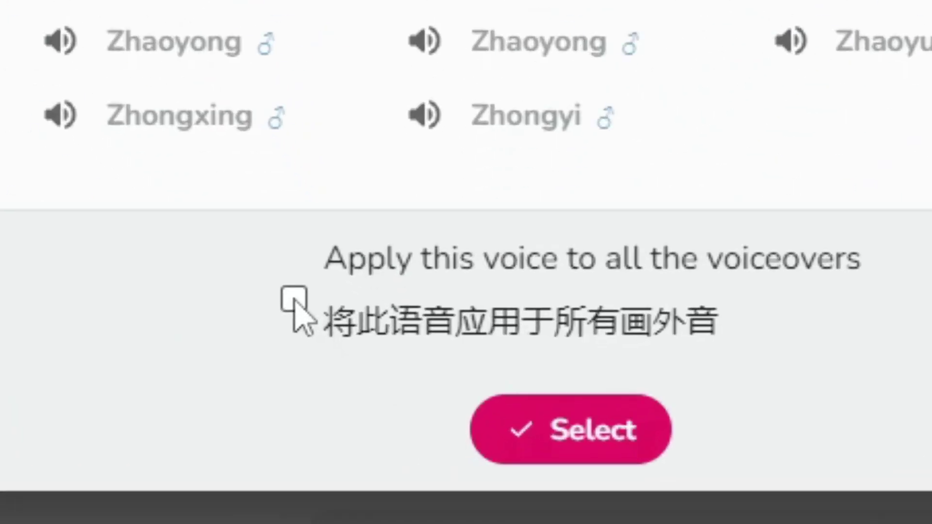
click(339, 376)
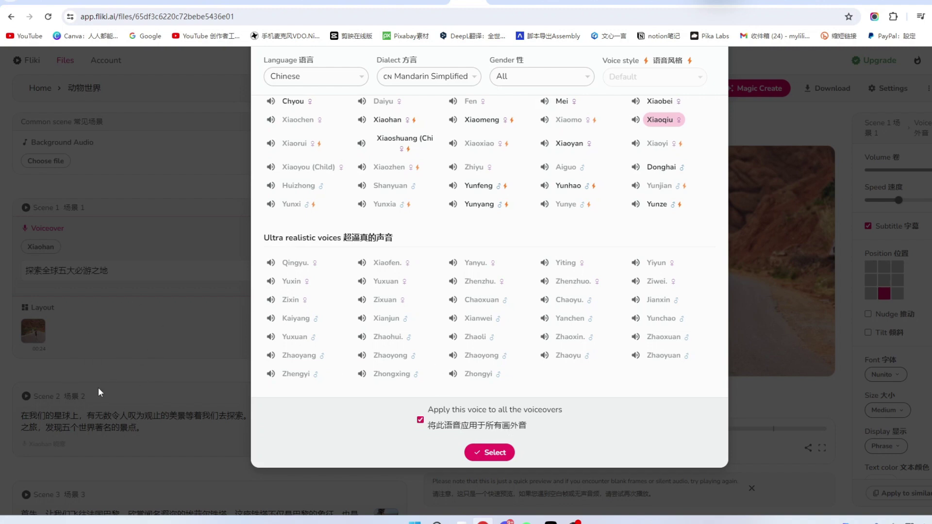
click(491, 453)
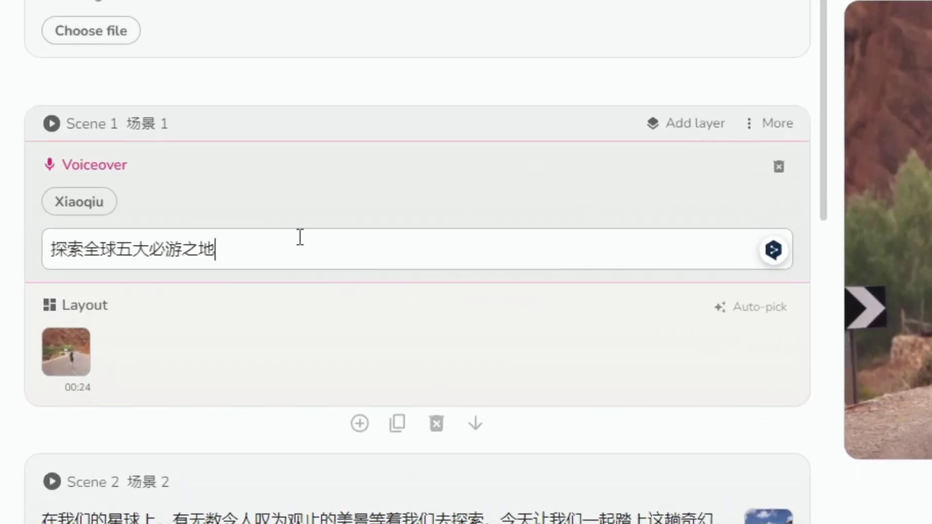
Select Scene 1's voiceover script to view its tune, pause and pronunciation options
drag(294, 249, 56, 237)
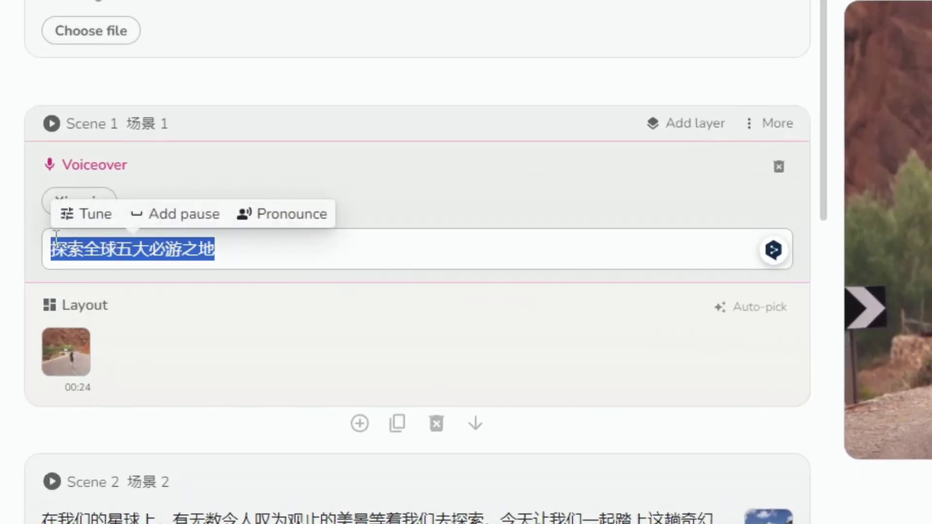
click(273, 245)
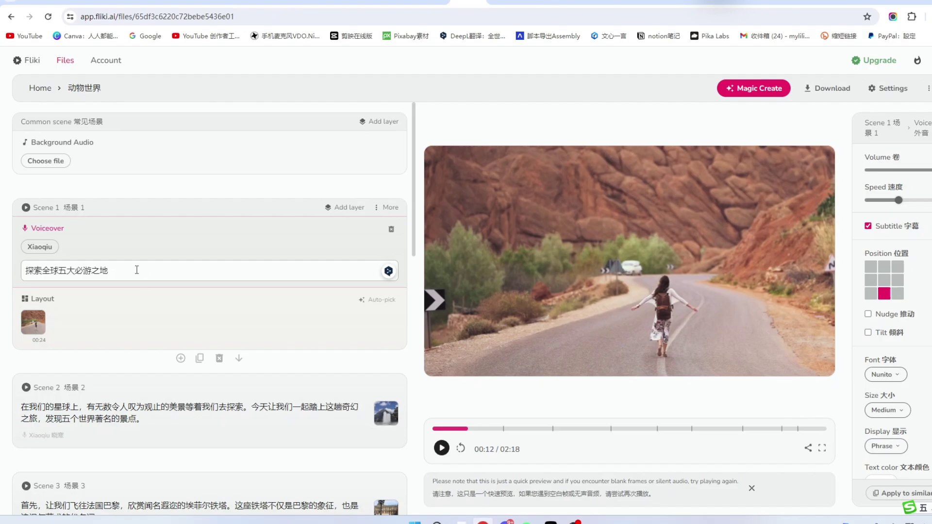
drag(137, 270, 25, 270)
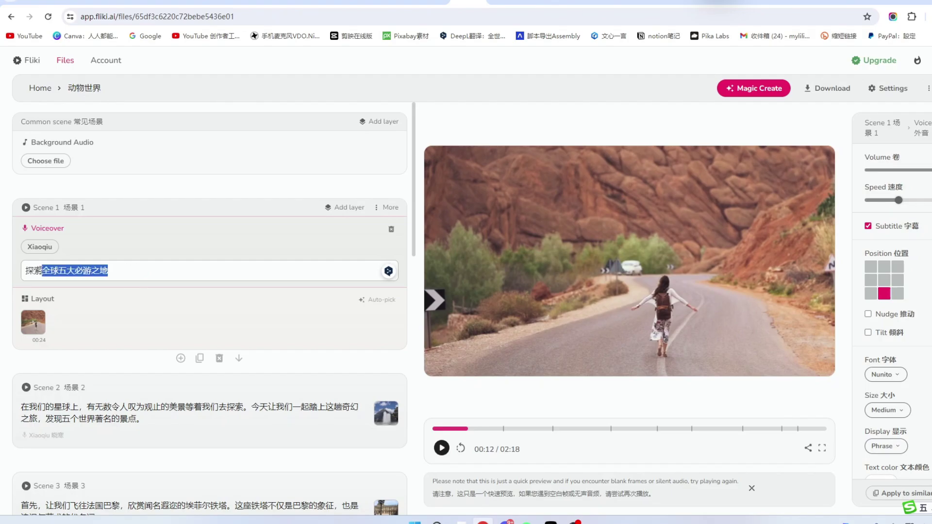
Open Scene 1's layout media and browse the stock videos for a replacement clip
click(90, 319)
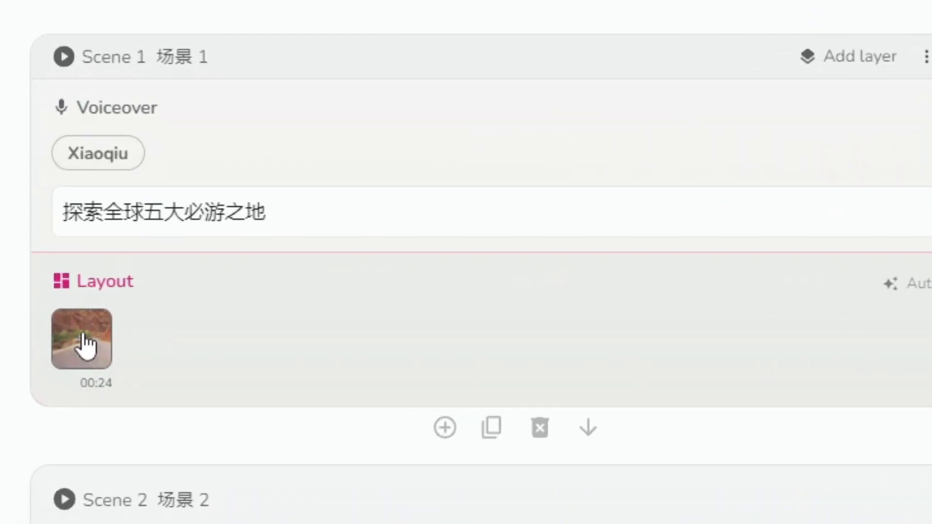
click(82, 343)
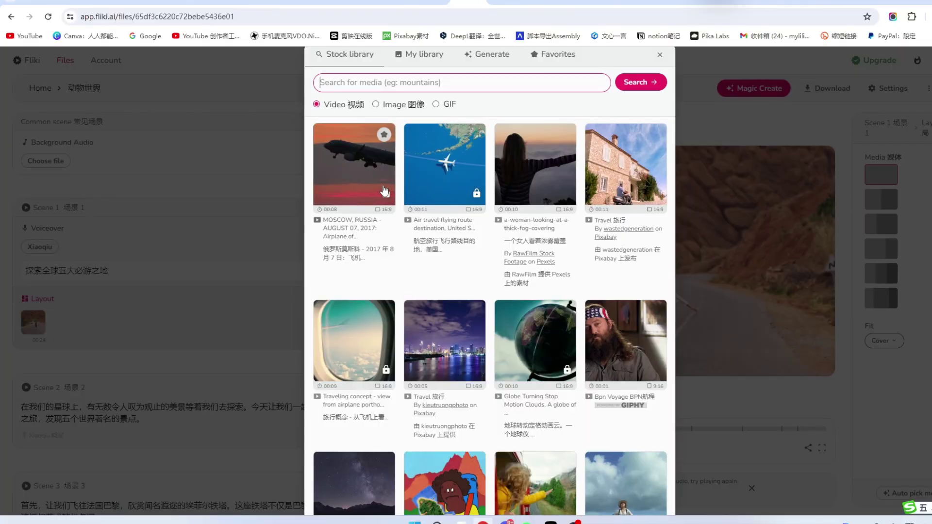
scroll(440, 360, down, 1)
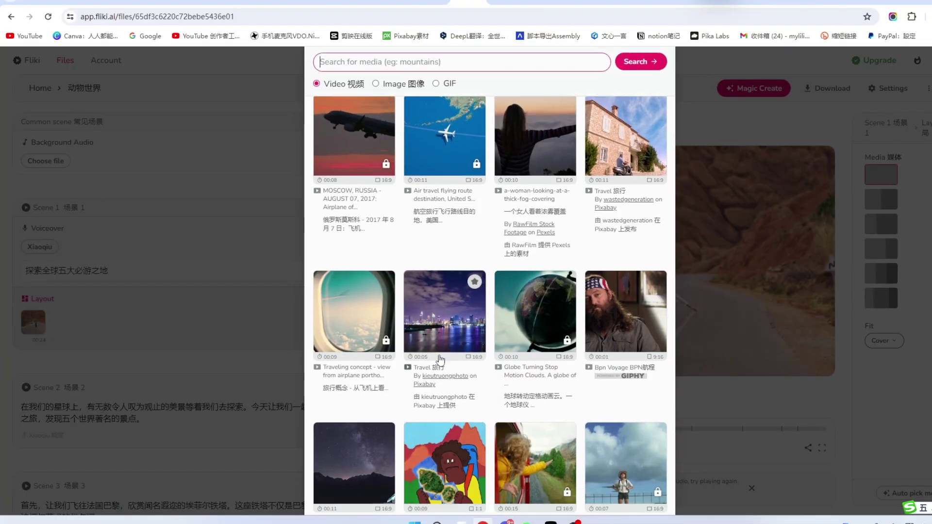
scroll(440, 361, down, 7)
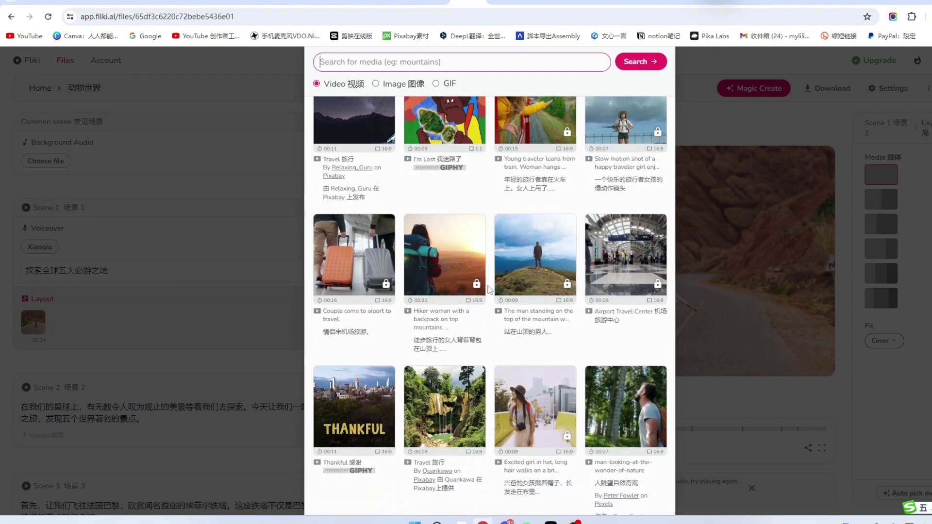
scroll(490, 290, up, 8)
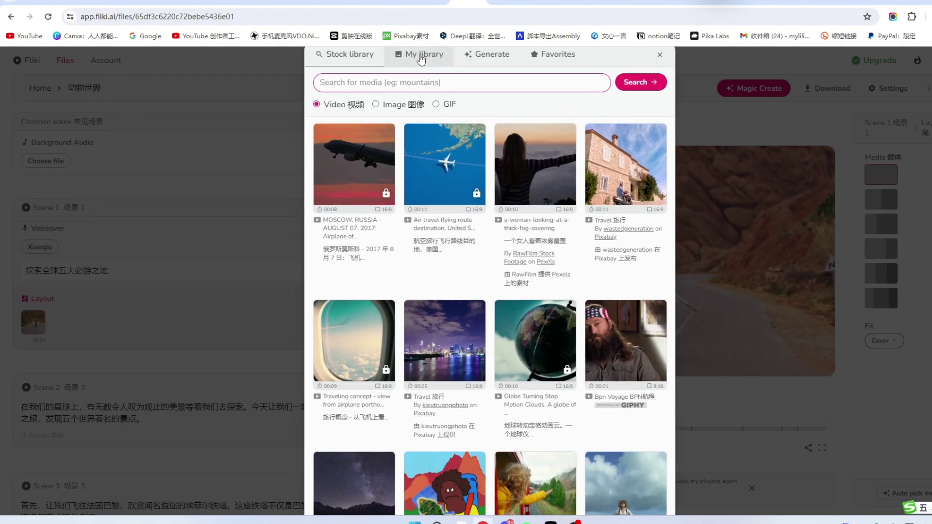
Open the personal media library, switch to Discord, and save the latest Midjourney image grid from the 动漫 channel
click(421, 58)
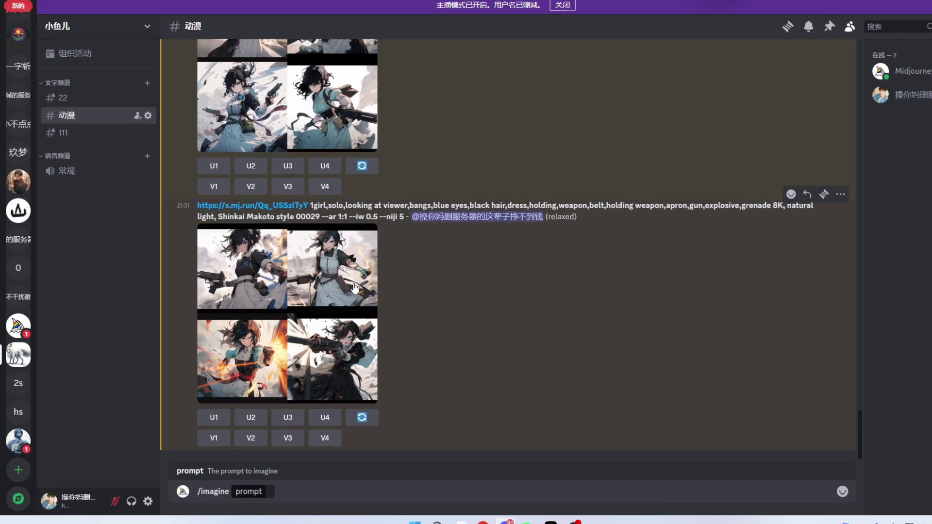
click(273, 290)
right_click(413, 156)
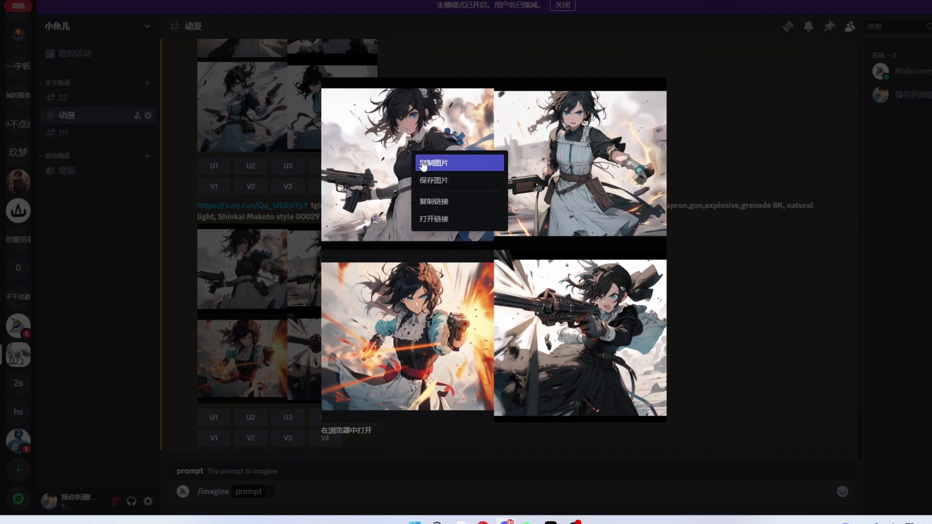
click(440, 179)
mouse_move(506, 521)
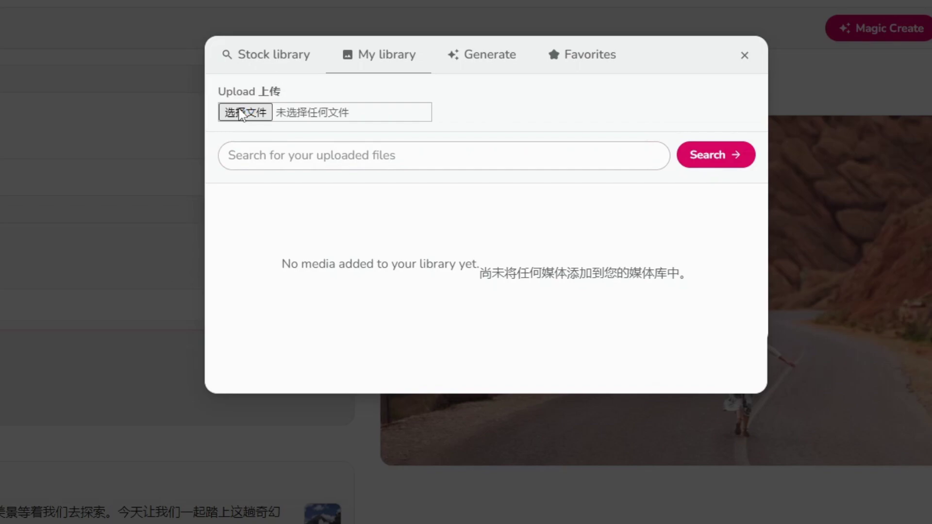
Switch back to Fliki, upload the saved Midjourney image to the personal media library, and close the library
click(239, 114)
click(537, 416)
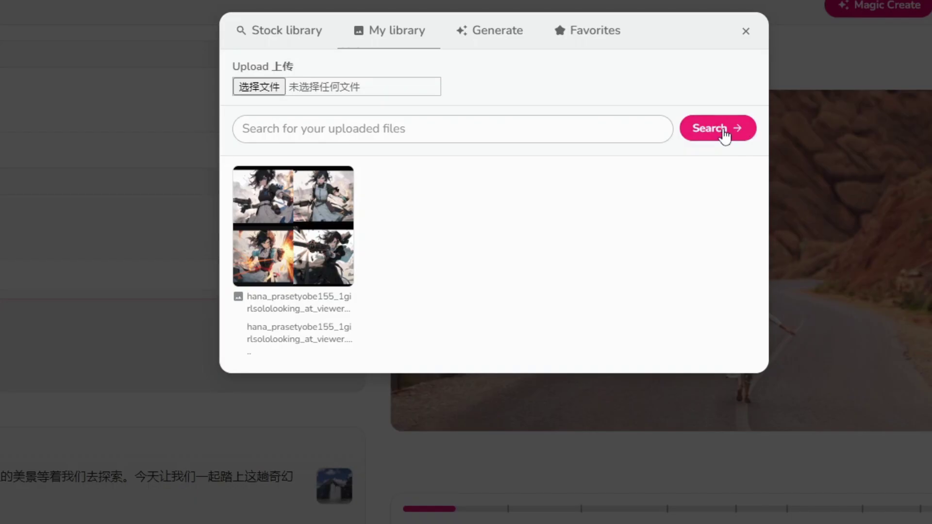
click(746, 31)
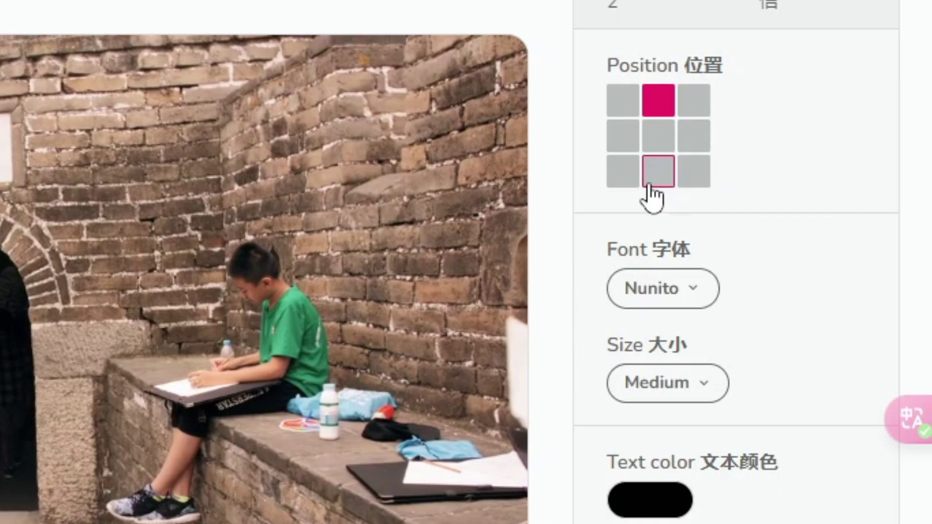
Position Scene 2's text at the bottom centre, check the text size options, and open the video's download
click(651, 183)
click(667, 383)
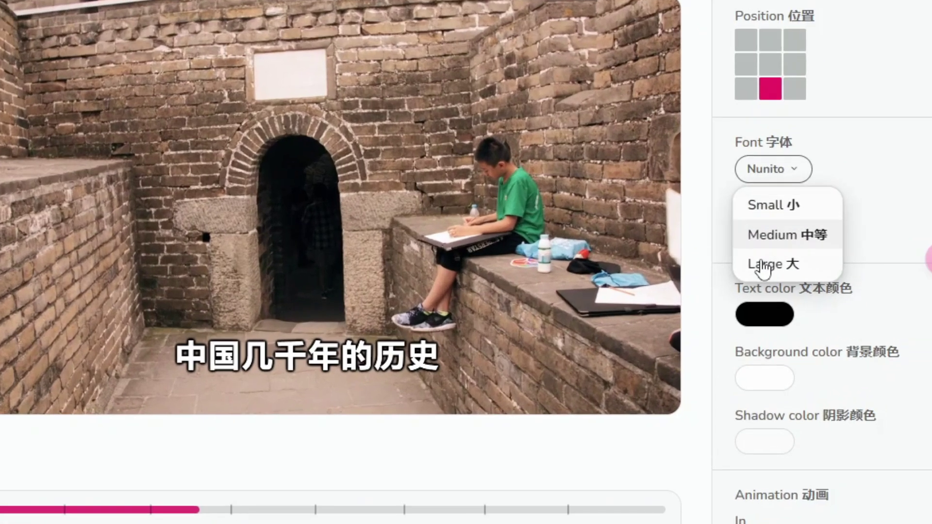
click(847, 156)
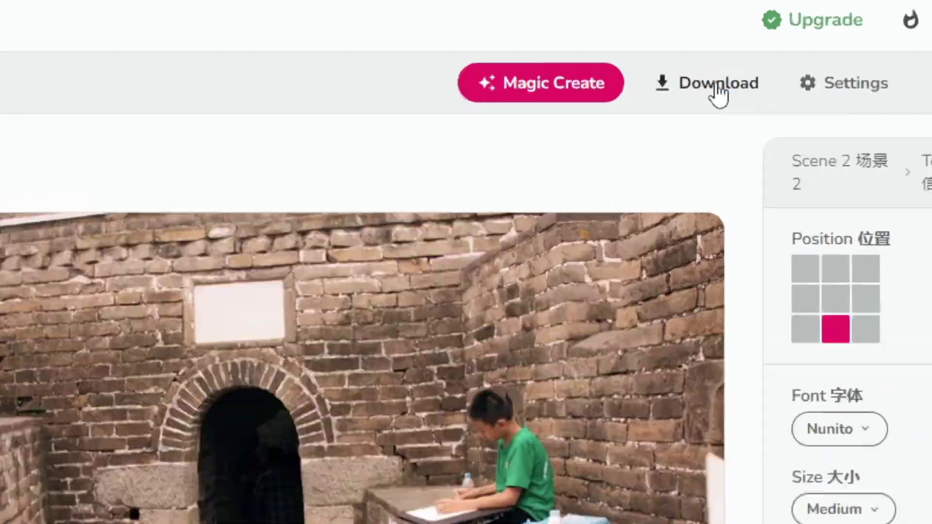
click(831, 88)
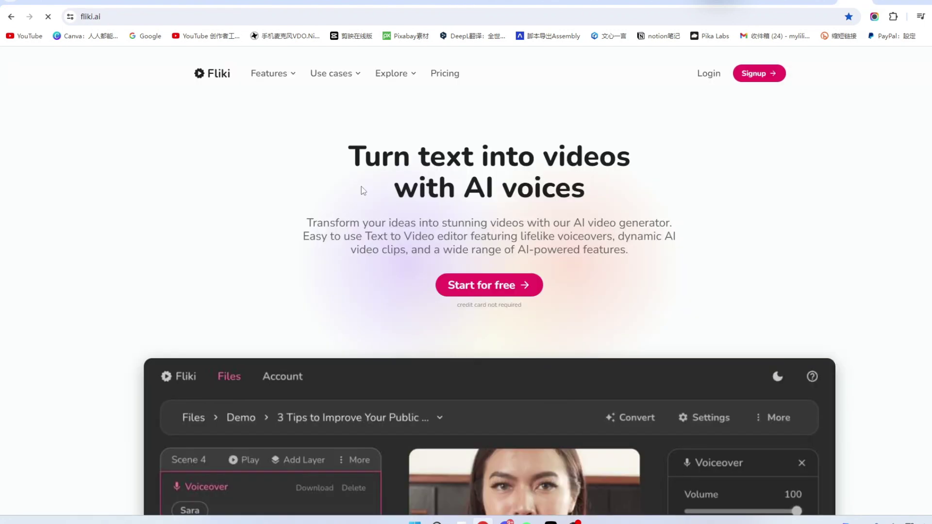
scroll(484, 262, down, 3)
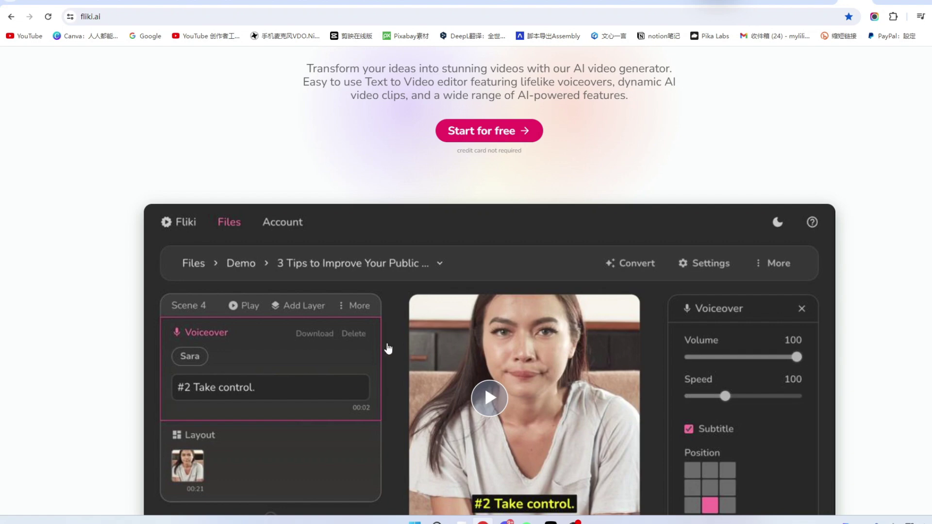
scroll(607, 251, up, 2)
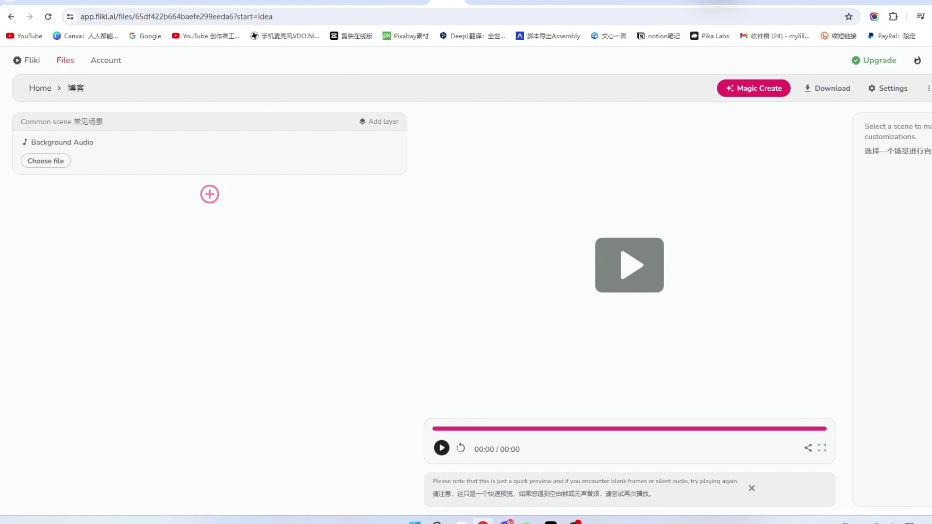
Generate a video from the URL of Wikipedia's 舌尖上的中国 article using Magic Create's Blog source
click(216, 17)
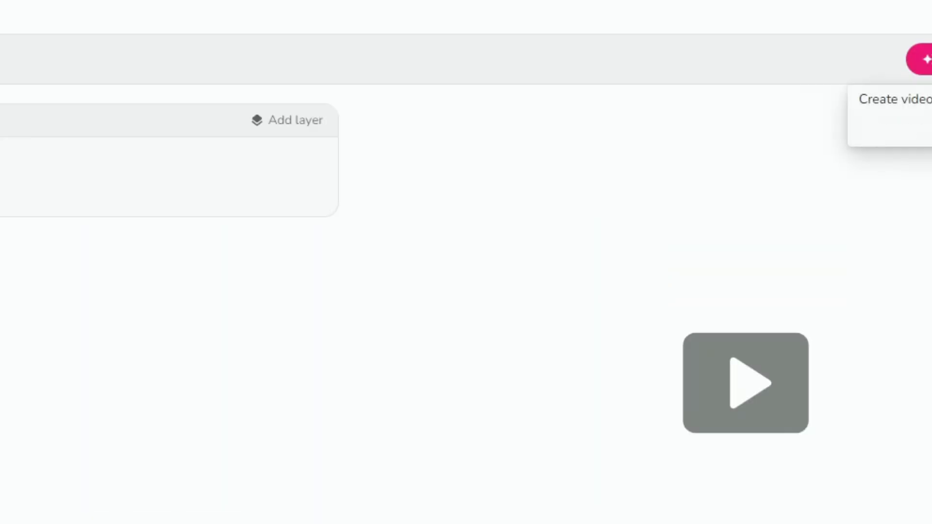
click(917, 58)
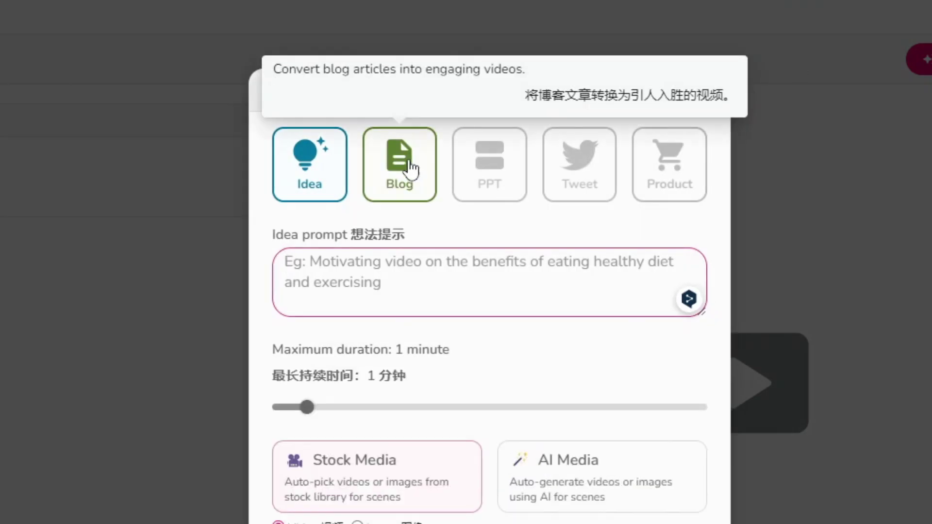
click(412, 170)
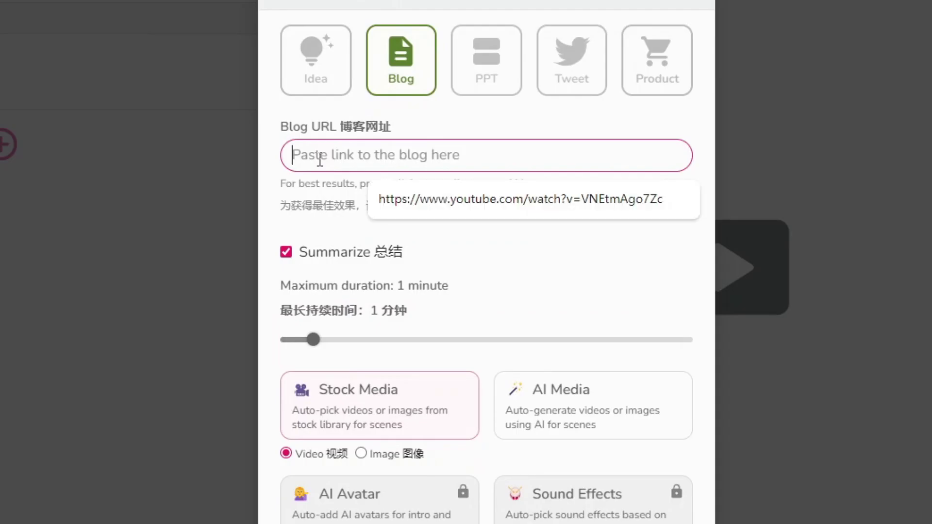
key(ctrl+v)
click(490, 451)
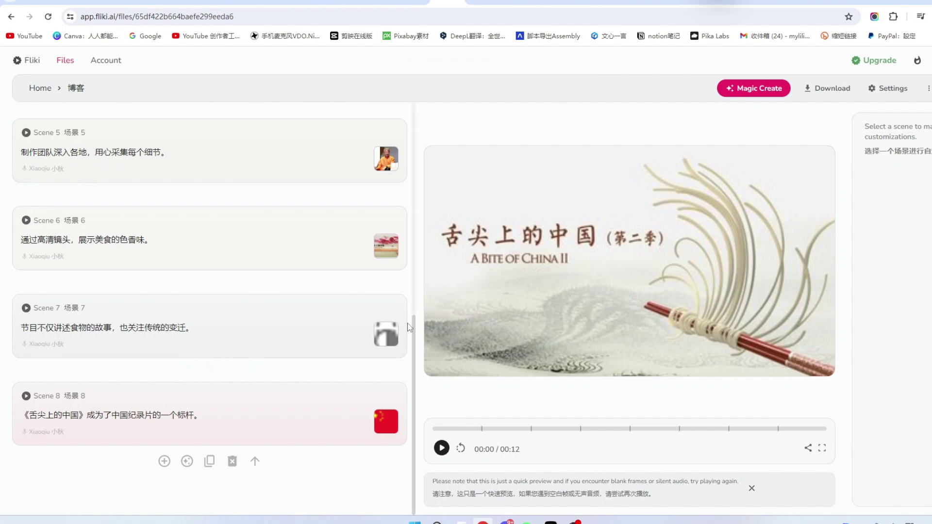
Review the text and media of the scenes generated from the blog article
scroll(402, 301, up, 8)
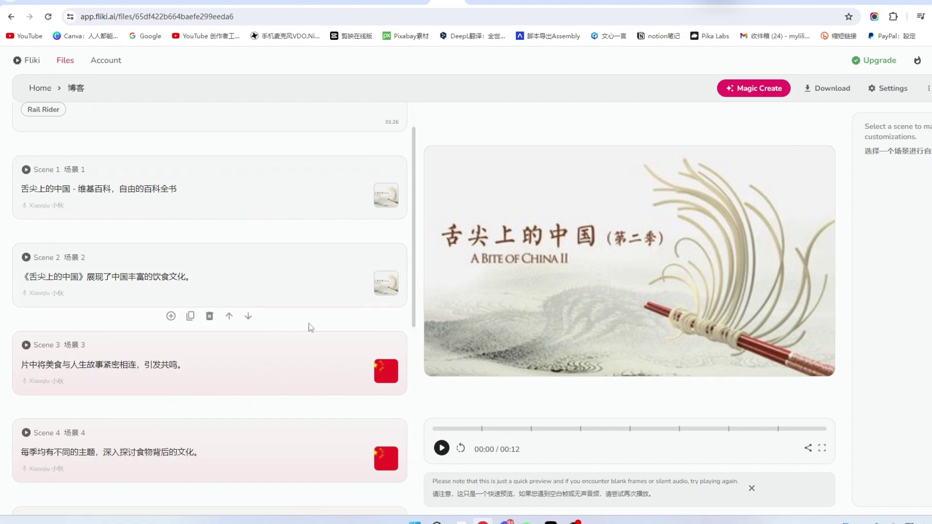
scroll(366, 342, down, 2)
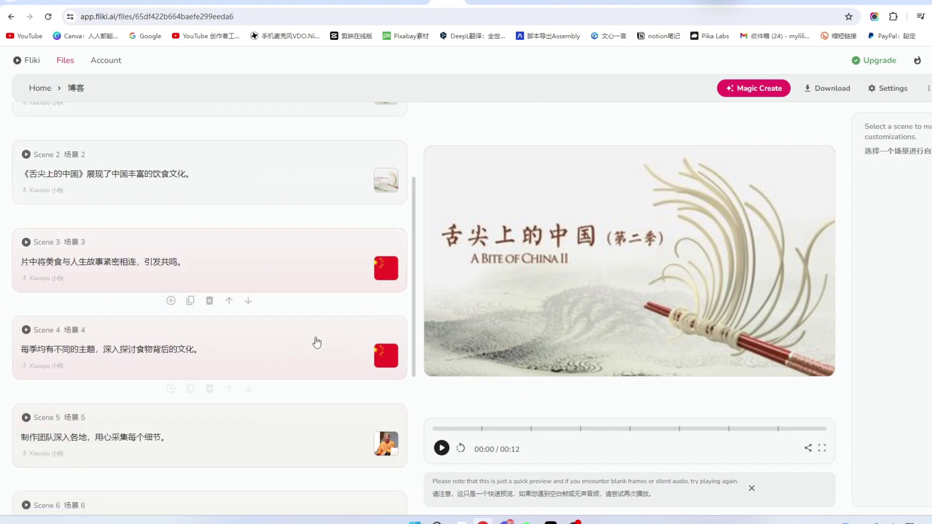
scroll(316, 343, down, 2)
scroll(337, 333, down, 1)
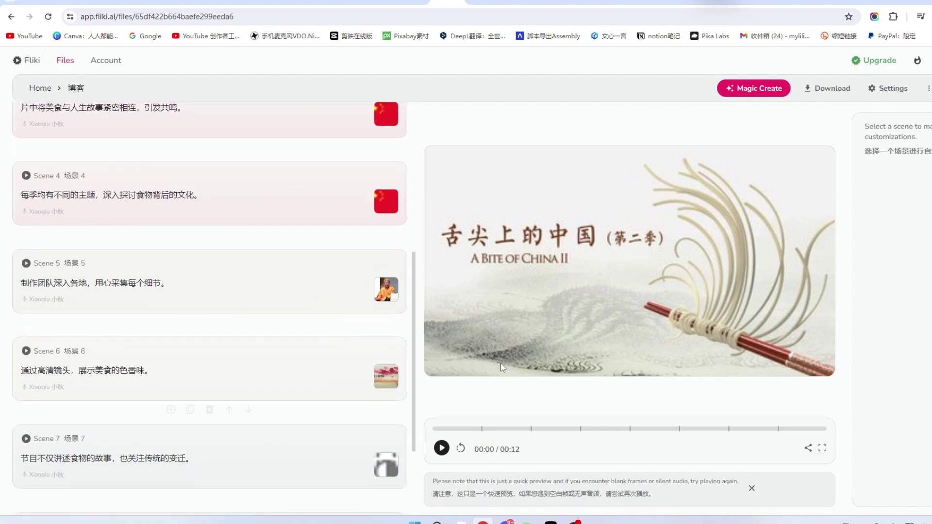
Switch to the Chinese Wikipedia page and browse the search results for 世界上好吃的食物推荐
key(ctrl+Tab)
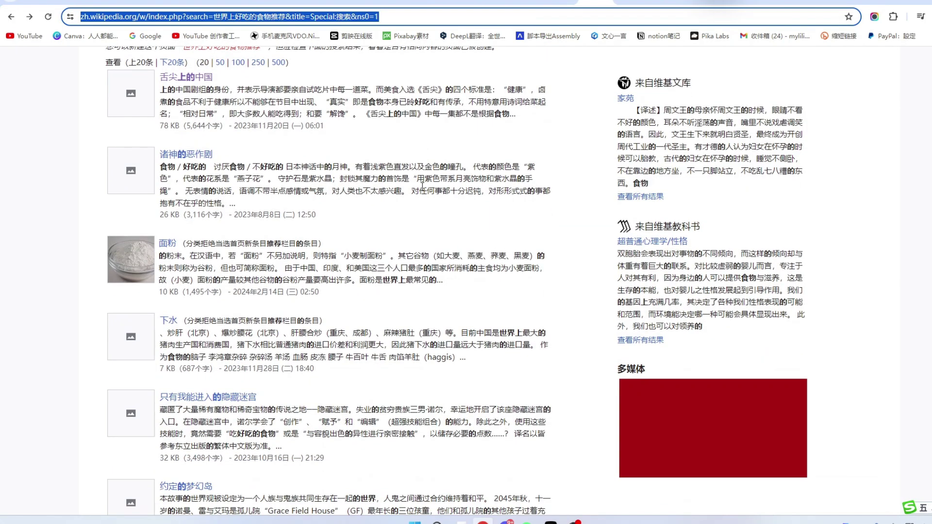
scroll(308, 233, down, 4)
scroll(308, 234, down, 4)
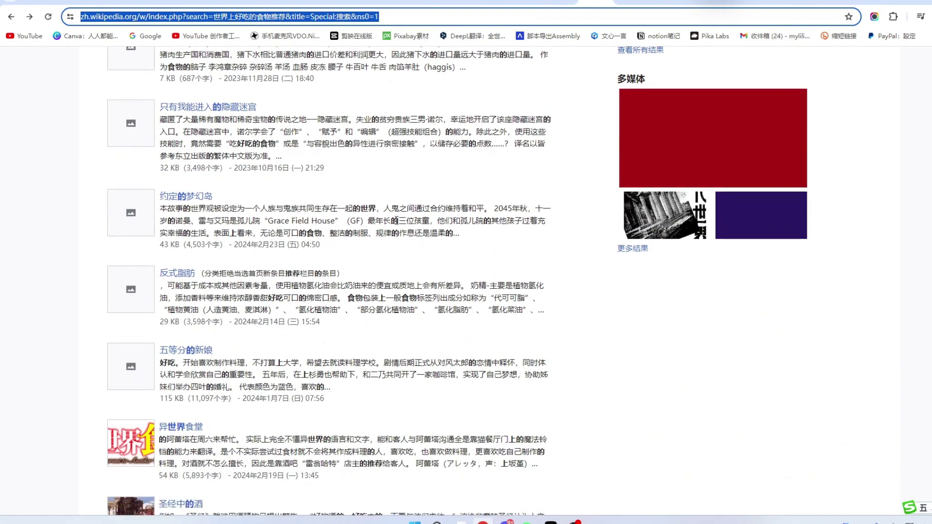
scroll(369, 258, down, 5)
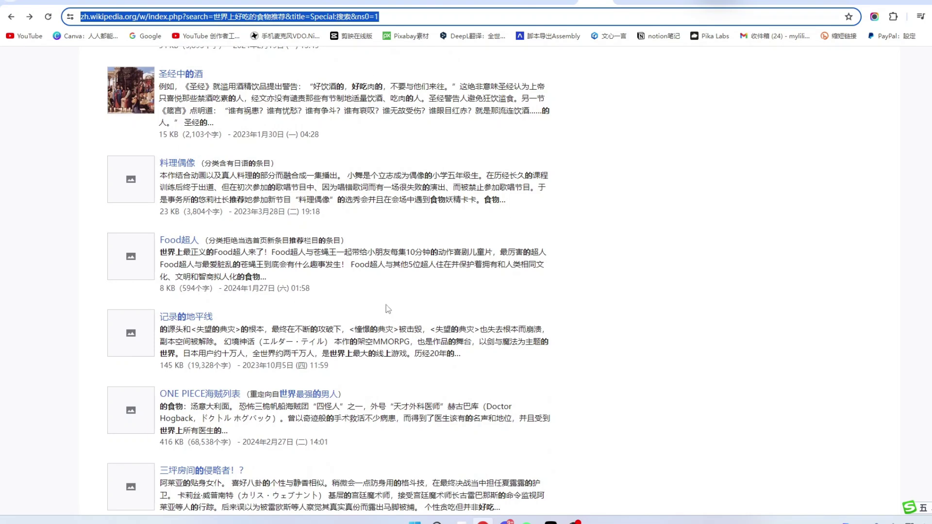
scroll(406, 266, down, 2)
Return to Fliki, go back to the start of the scene list, and preview the 博客 video
key(ctrl+shift+Tab)
scroll(286, 252, up, 10)
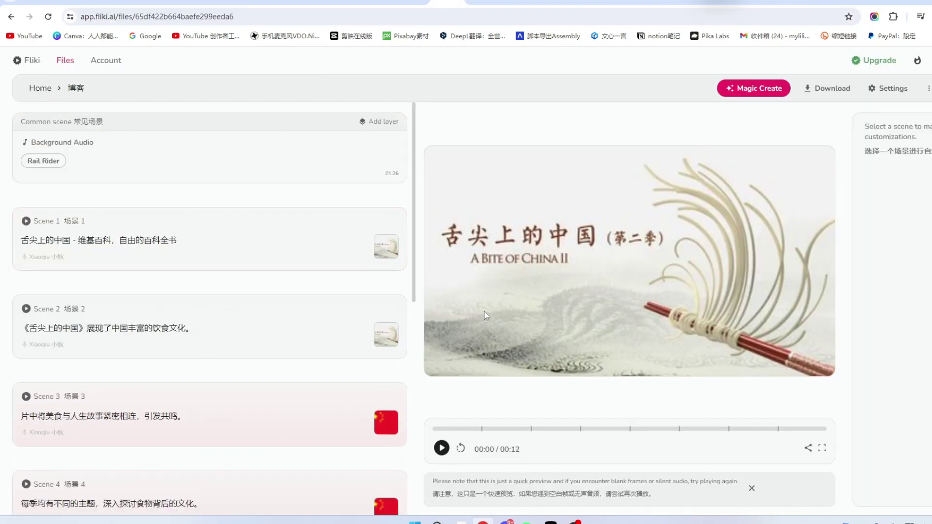
click(488, 270)
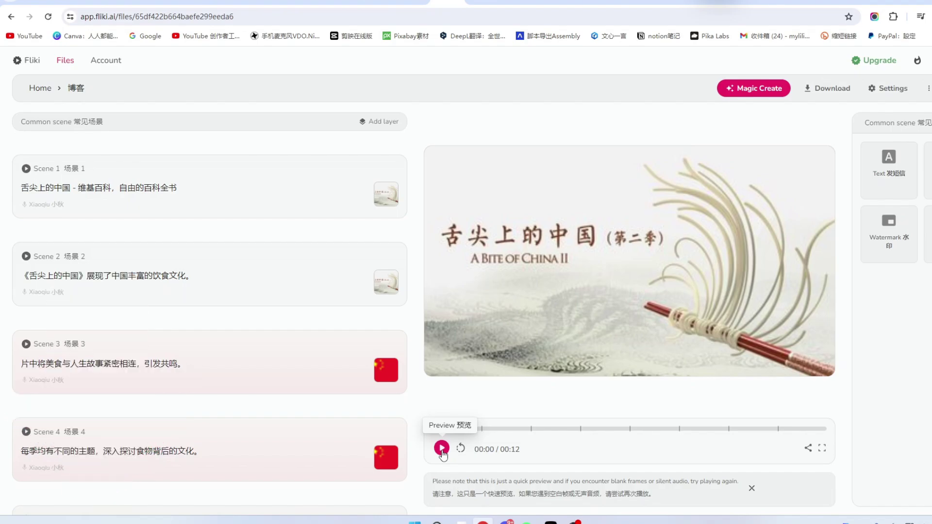
click(442, 449)
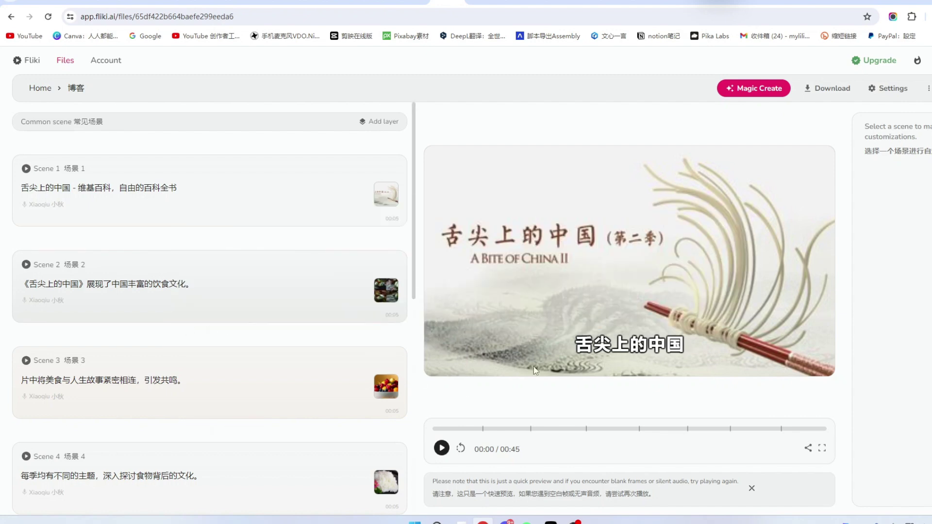
Check the replaced media across the 博客 video's scenes, from Scene 1 through Scene 8
scroll(225, 291, down, 2)
scroll(107, 243, up, 2)
scroll(146, 265, down, 4)
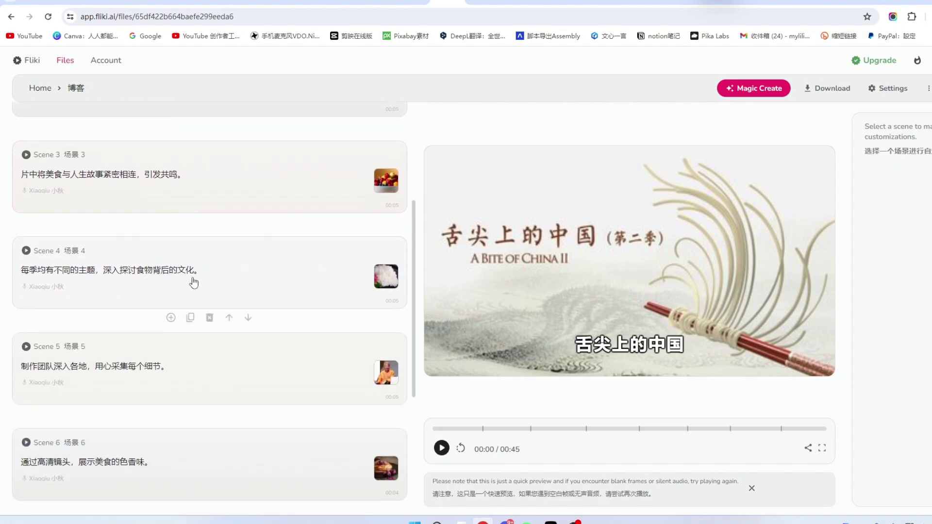
scroll(194, 282, down, 2)
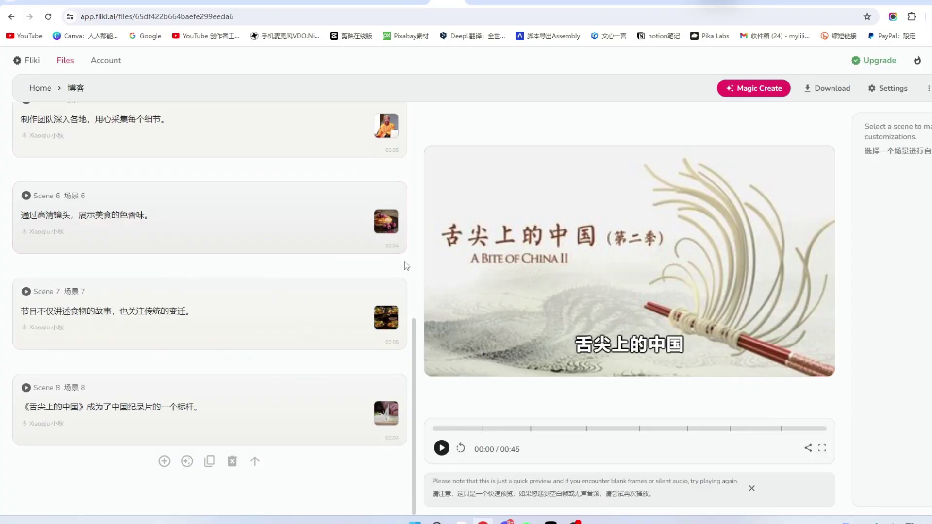
Switch to ChatGPT and look back through the conversation's animal video titles and personal finance list
mouse_move(332, 346)
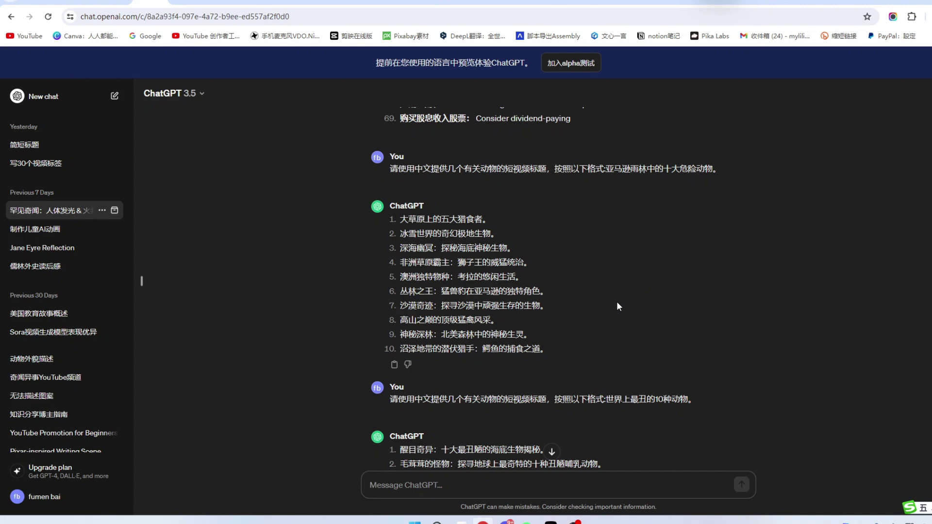
scroll(616, 301, down, 2)
scroll(628, 330, up, 8)
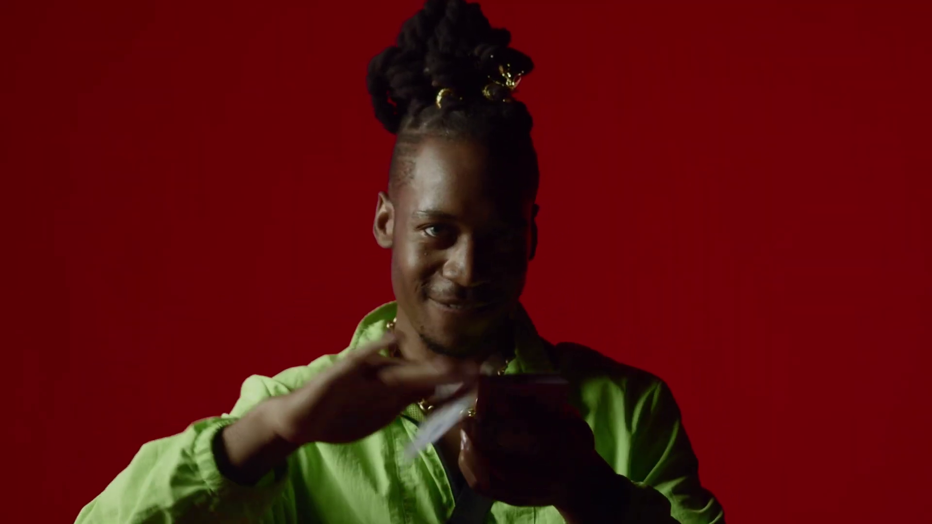
scroll(629, 295, up, 4)
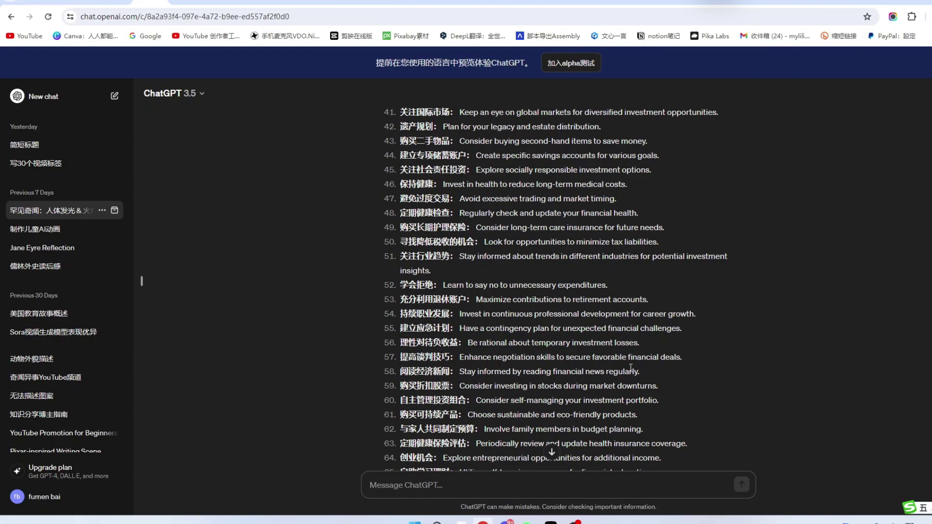
scroll(590, 372, up, 3)
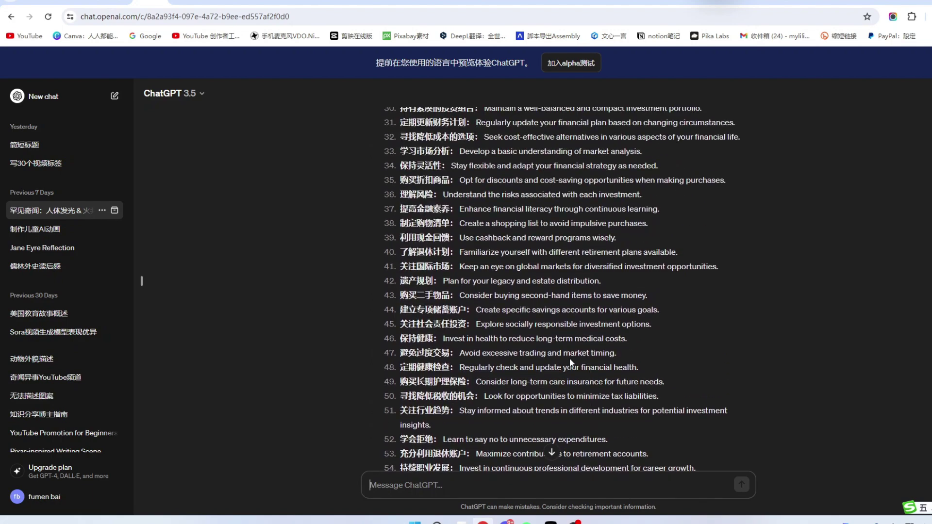
scroll(571, 362, up, 4)
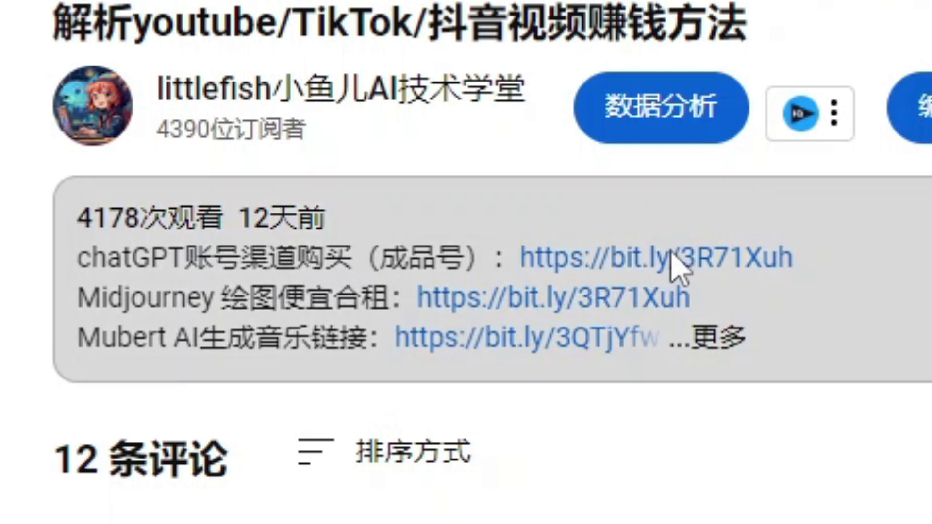
Open the ChatGPT account purchase link in the YouTube video's description and browse the shop's AI服务 products
click(675, 268)
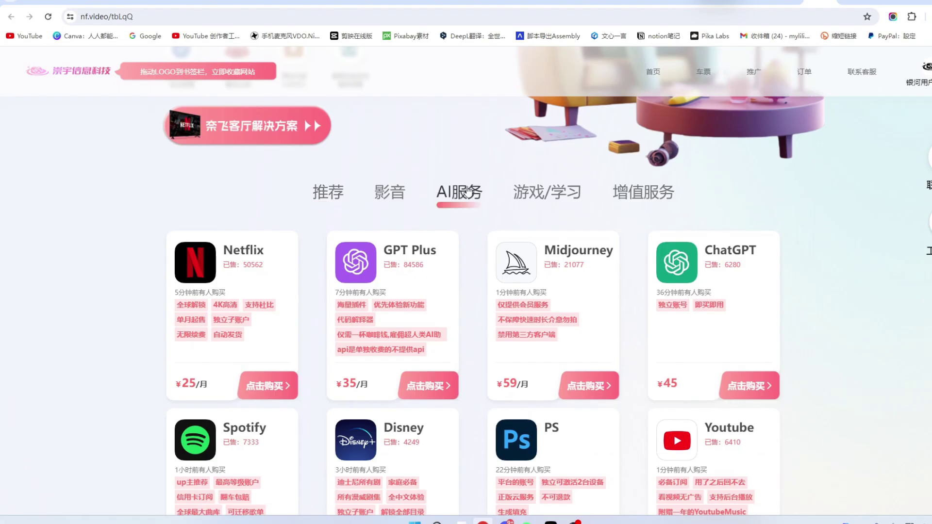
click(436, 199)
scroll(235, 312, down, 1)
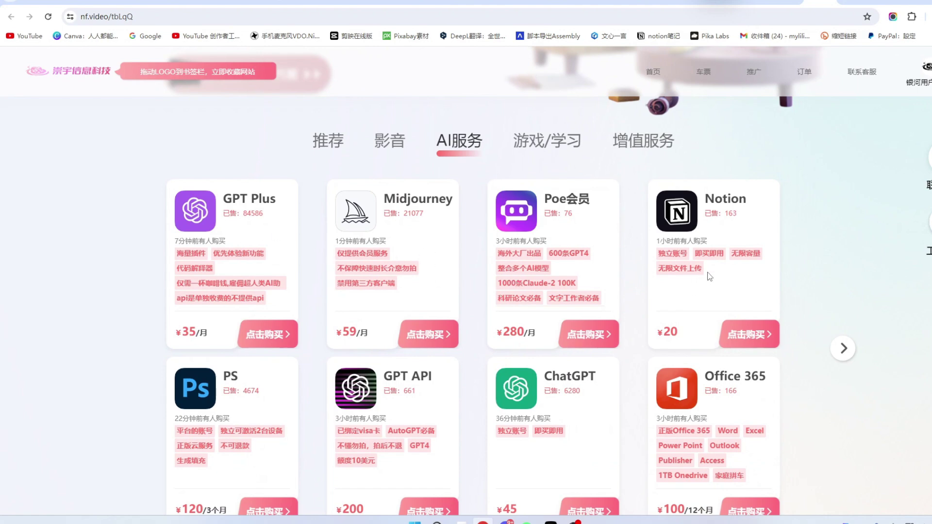
scroll(490, 403, down, 1)
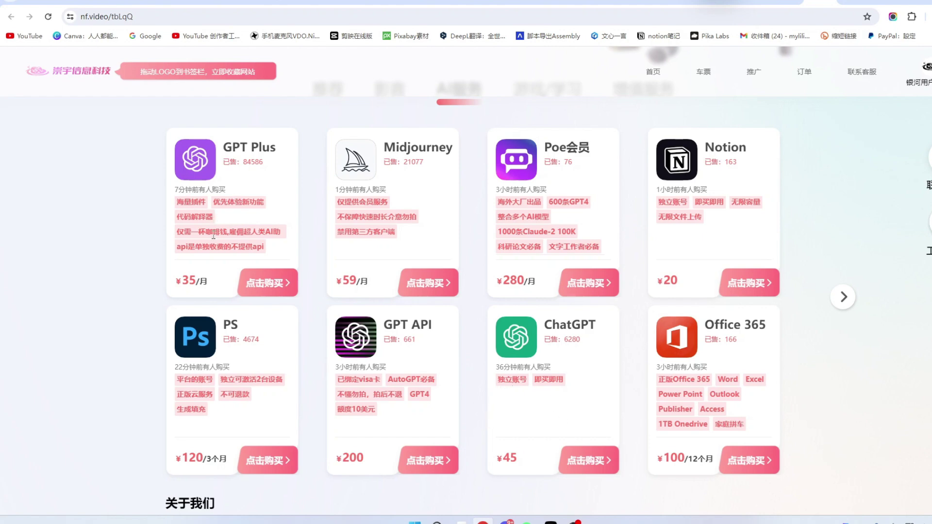
scroll(515, 262, up, 3)
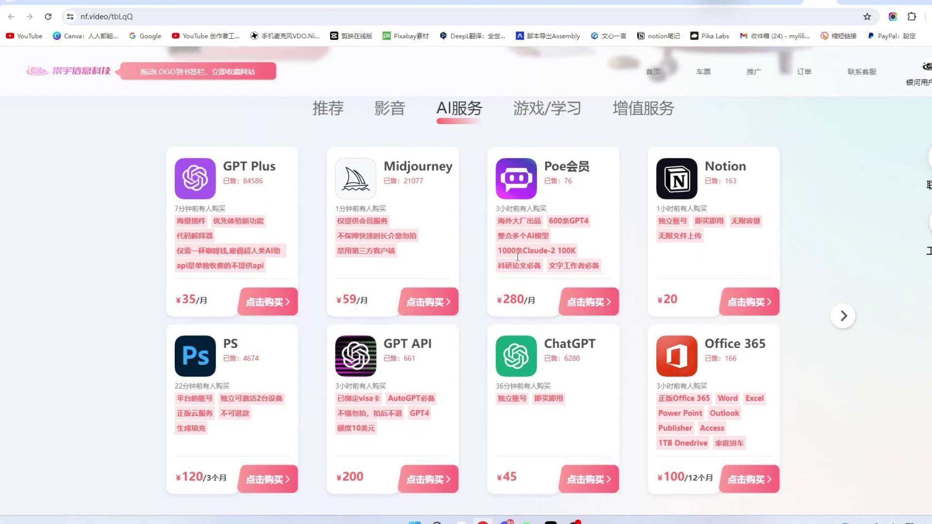
scroll(704, 358, down, 3)
Open the ChatGPT account product and look over its order details and payment options
click(554, 378)
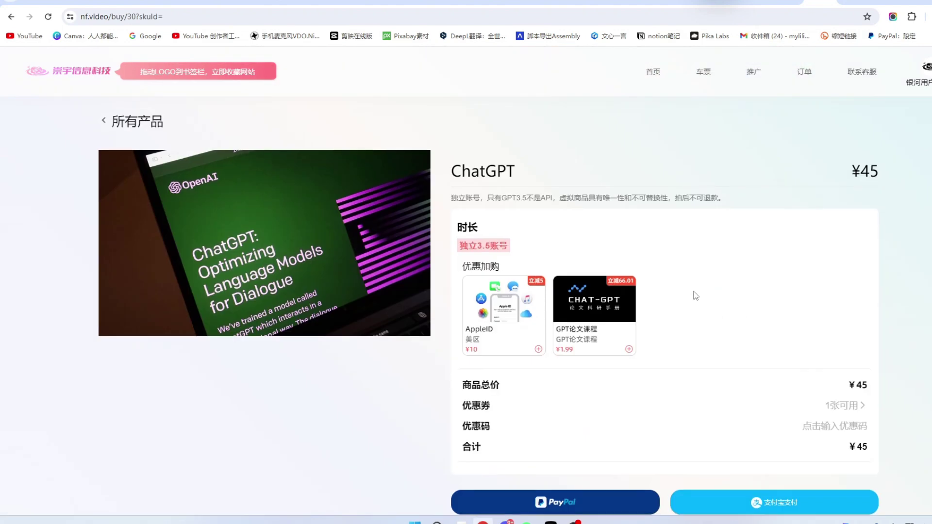
scroll(693, 293, down, 2)
scroll(691, 300, up, 1)
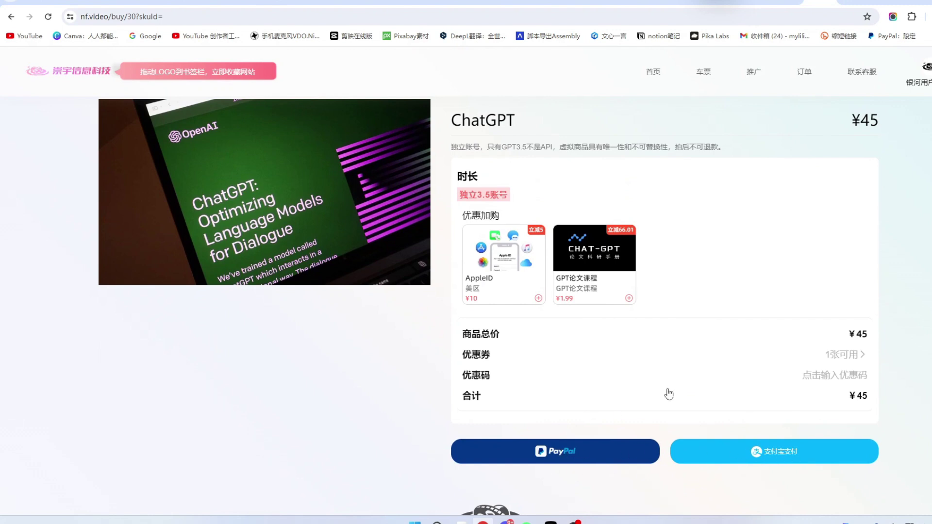
Return to the ChatGPT conversation and find the list of Chinese short-video titles about animals
click(156, 3)
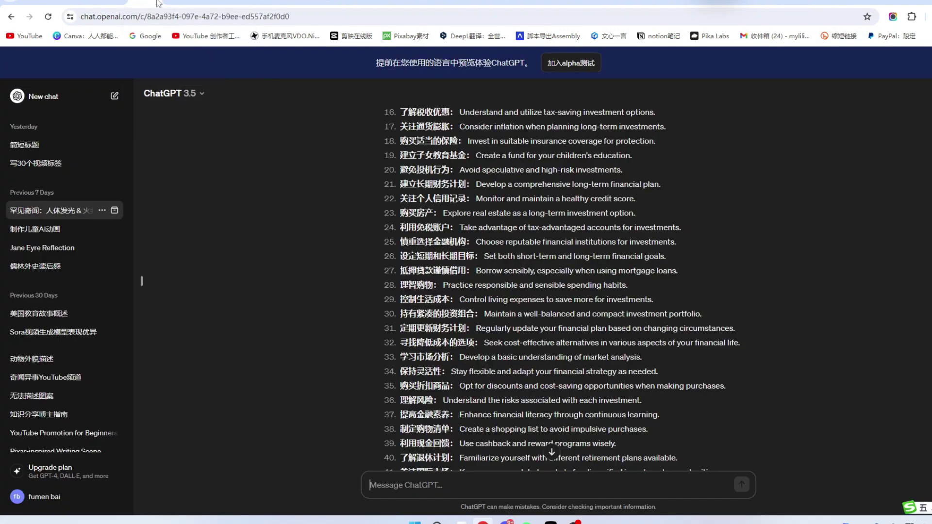
scroll(511, 263, down, 2)
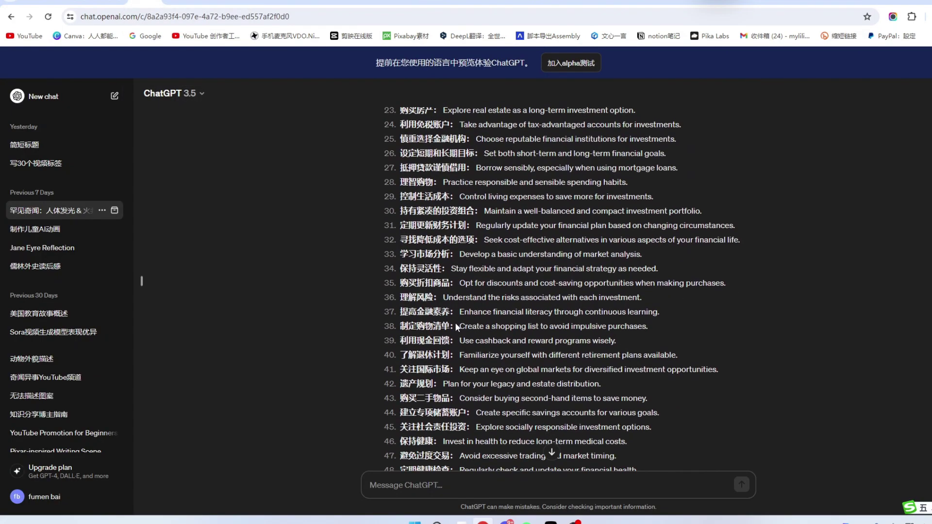
scroll(497, 315, down, 7)
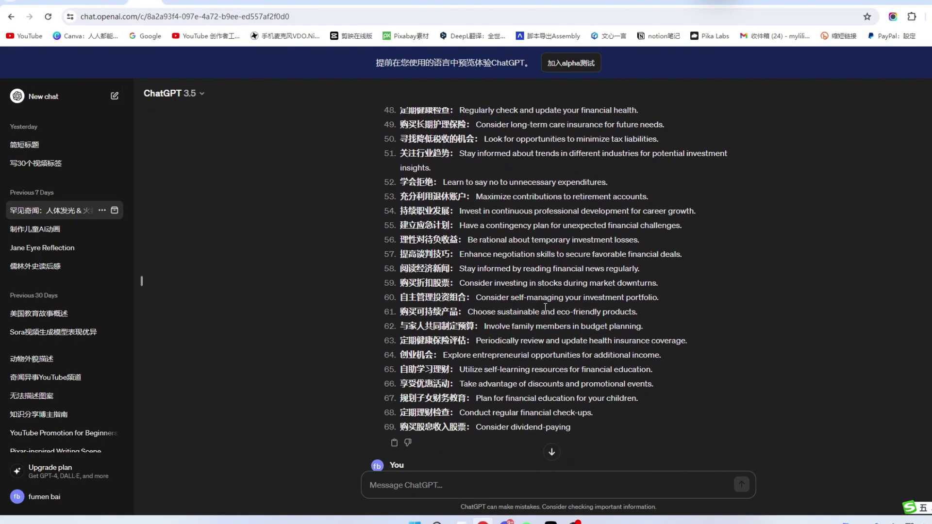
scroll(545, 307, down, 2)
scroll(492, 341, down, 4)
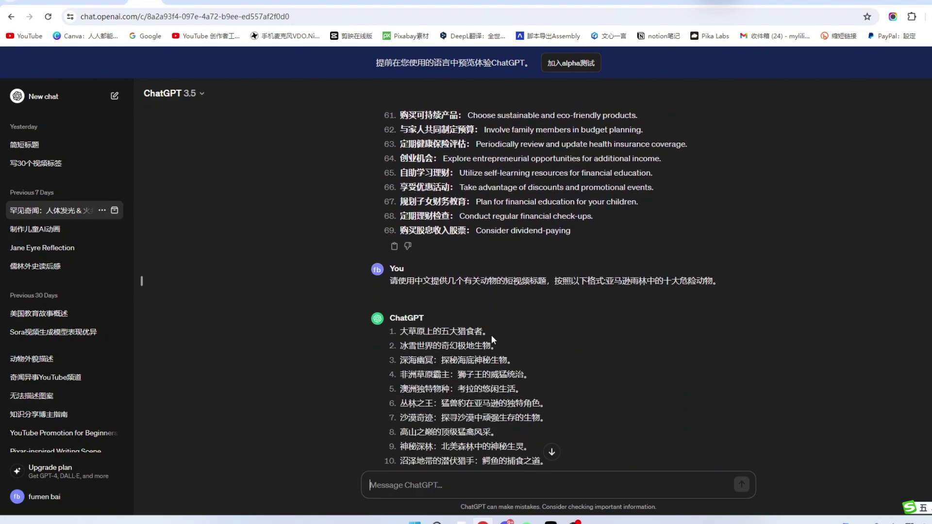
Switch by way of Fliki to the YouTube home page and browse its 动画 videos
click(430, 1)
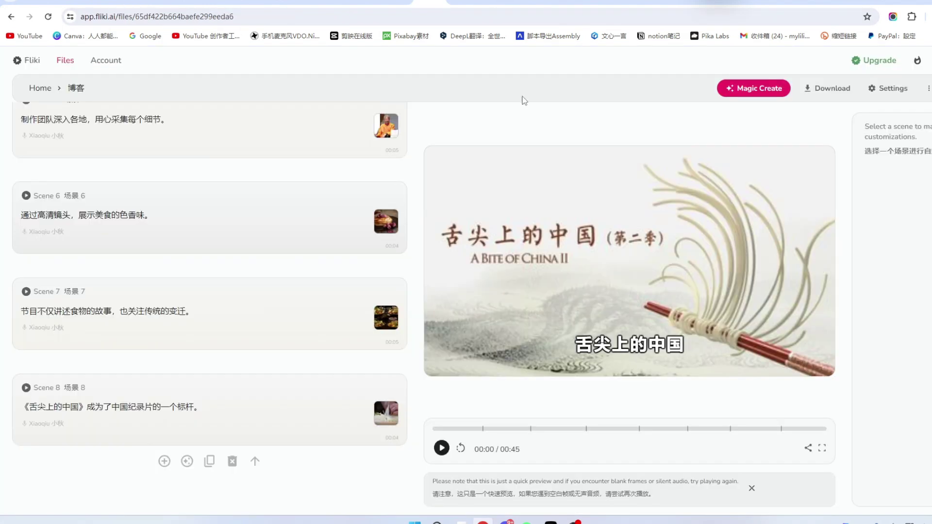
key(ctrl+shift+Tab)
key(ctrl+shift+Tab)
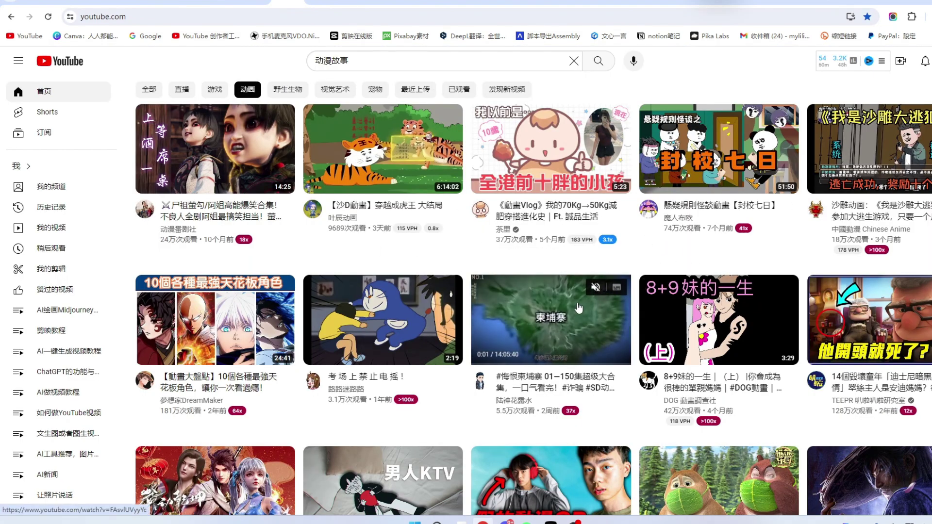
scroll(583, 308, down, 4)
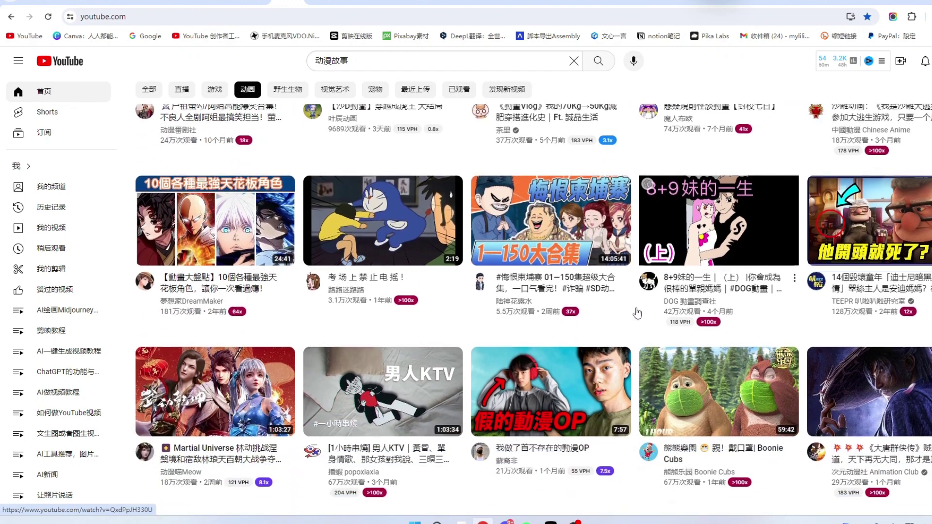
scroll(650, 344, down, 3)
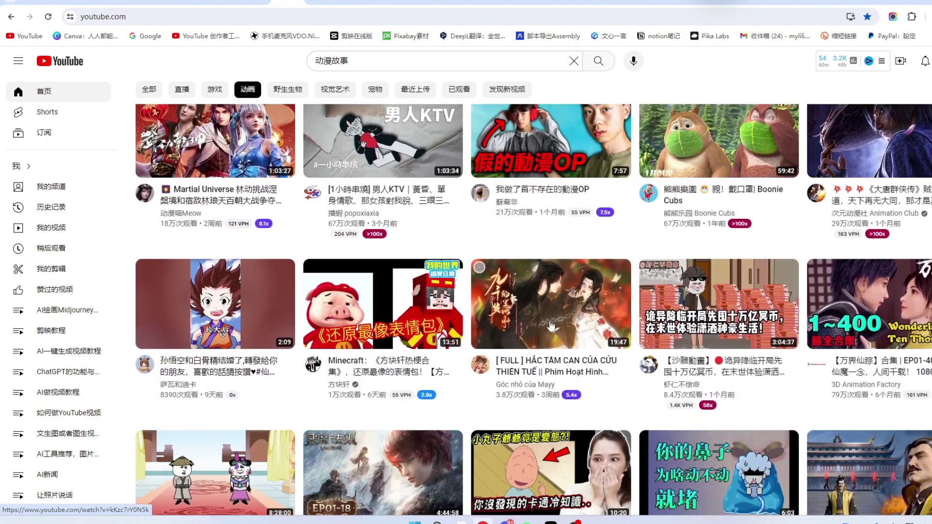
scroll(457, 286, down, 3)
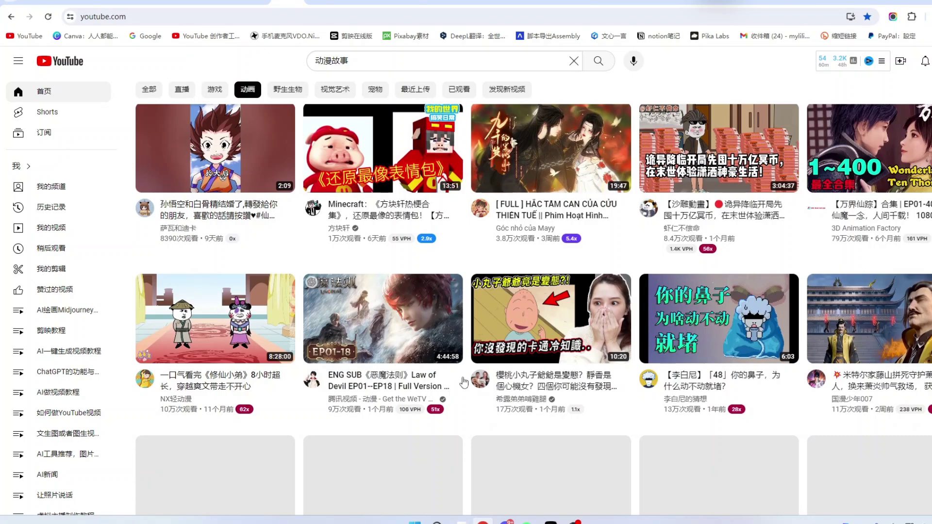
Switch from YouTube to the ChatGPT conversation and compare the two prompts asking for Chinese short-video titles about animals
scroll(567, 358, down, 4)
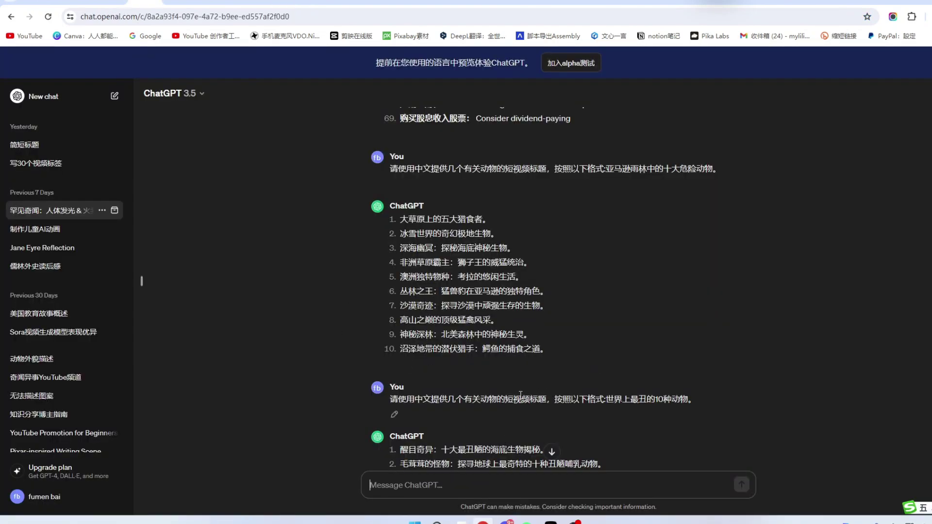
scroll(452, 416, down, 2)
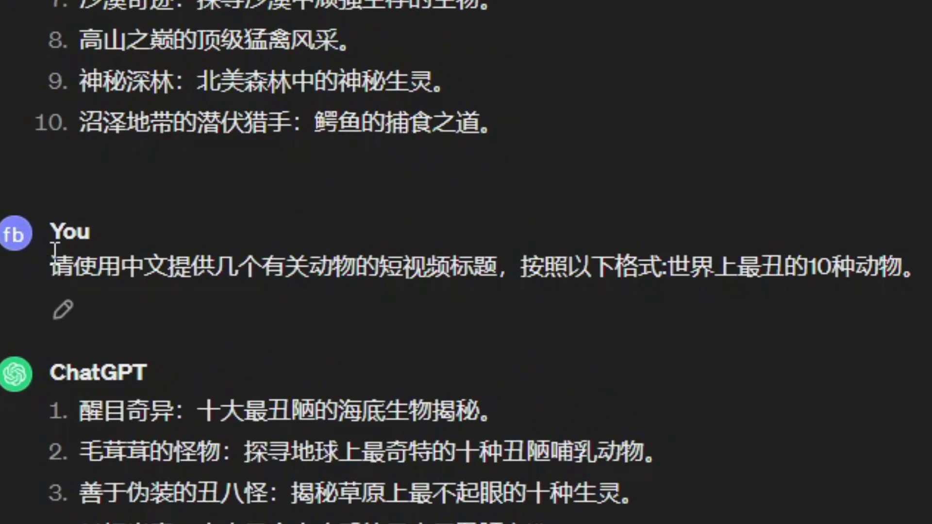
drag(45, 263, 920, 268)
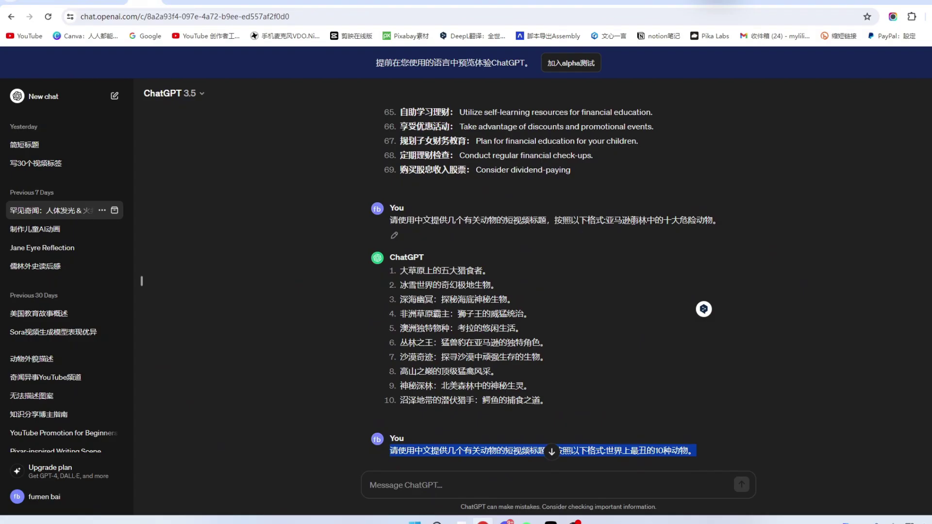
drag(606, 220, 718, 222)
scroll(532, 280, down, 2)
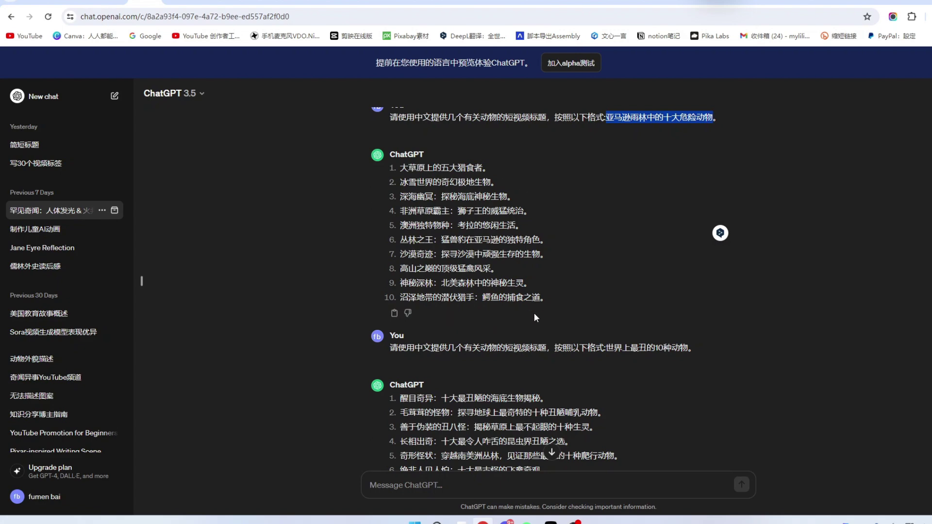
Copy the title text 十大最丑陋的海底生物揭秘。 from the first item of ChatGPT's ugliest-animals list
scroll(534, 313, down, 1)
drag(442, 347, 550, 346)
key(ctrl+c)
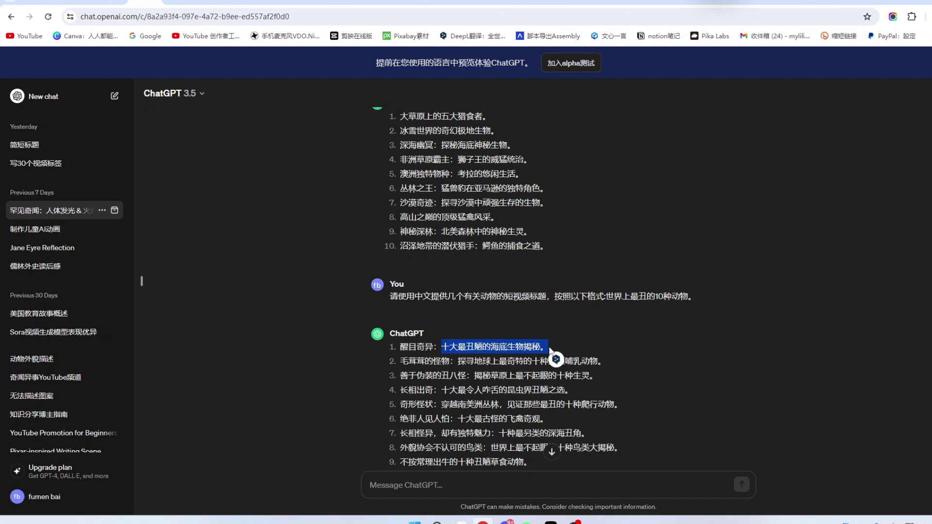
Switch to Fliki, generate a stock-media video from the copied title as the Magic Create idea prompt, and play its preview
click(430, 6)
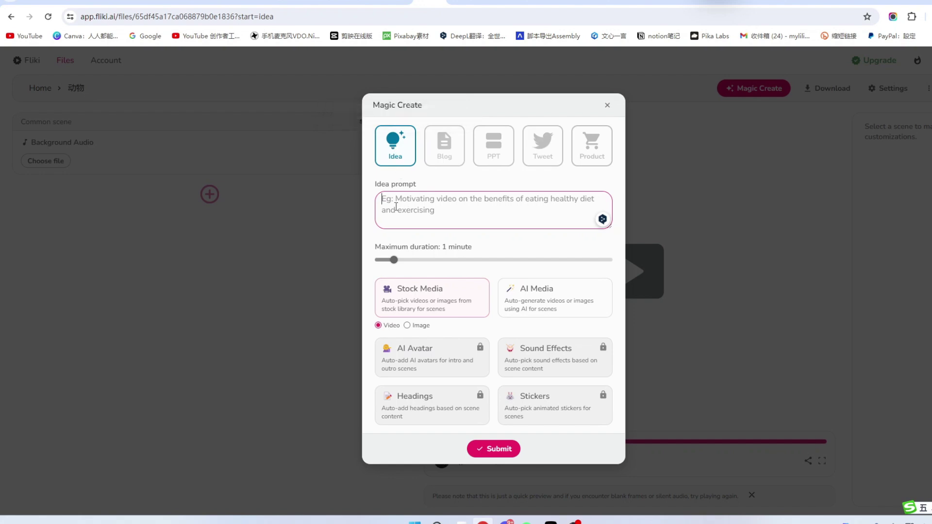
key(ctrl+v)
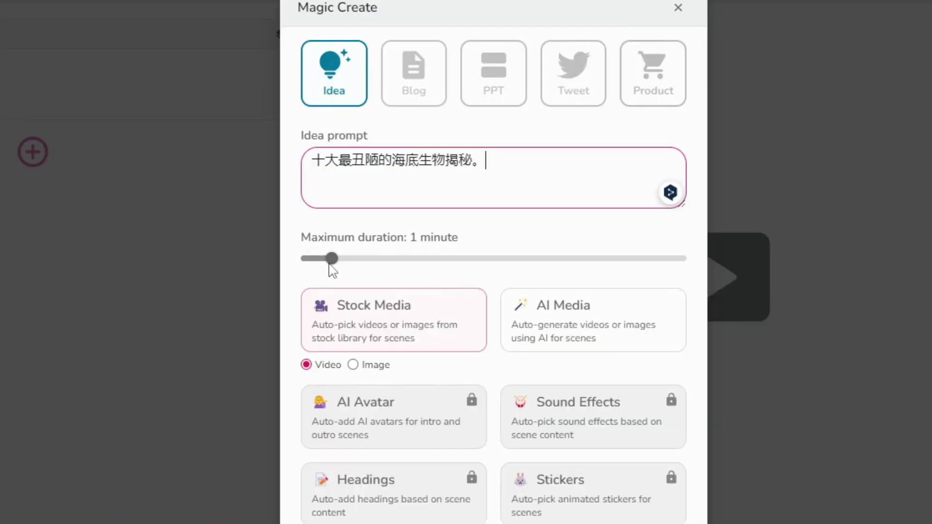
click(502, 447)
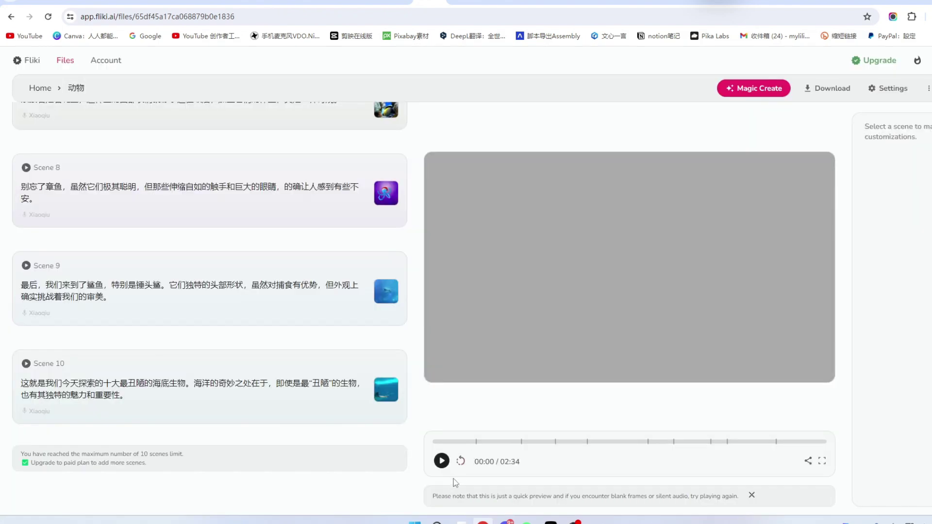
click(441, 461)
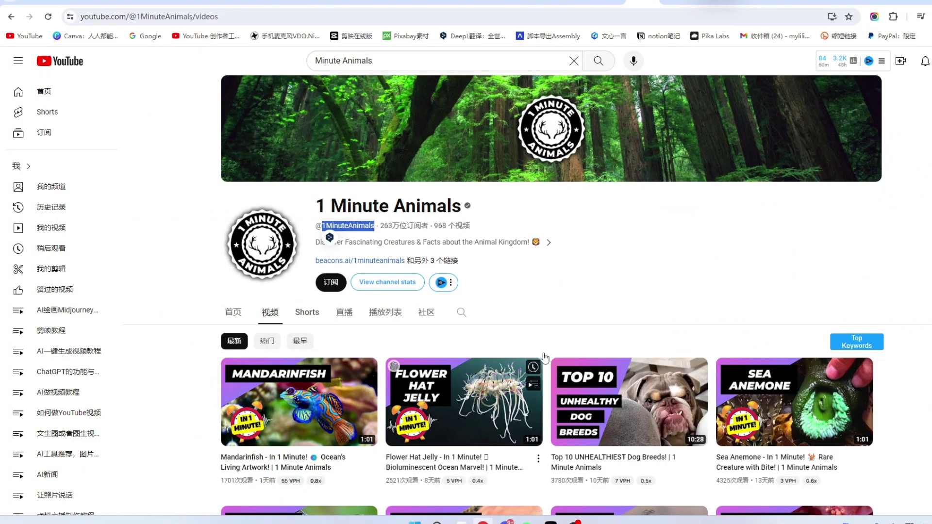
Look through the 1 Minute Animals channel's videos and subscriber count on YouTube, and its statistics on Social Blade
scroll(578, 331, down, 1)
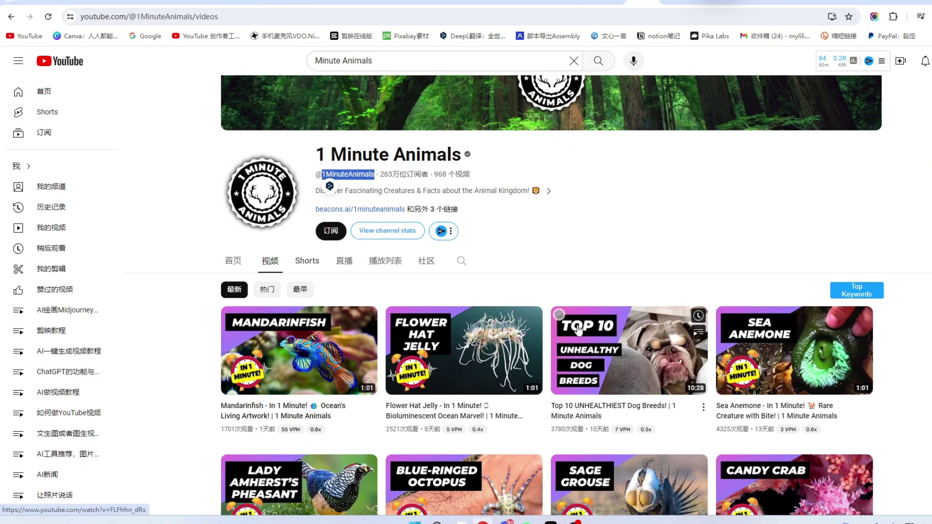
scroll(577, 330, down, 1)
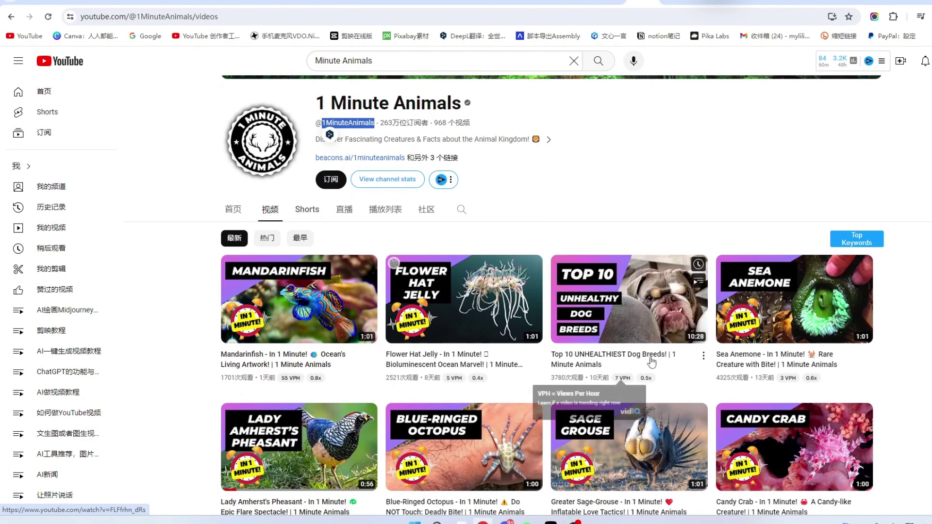
scroll(715, 327, down, 1)
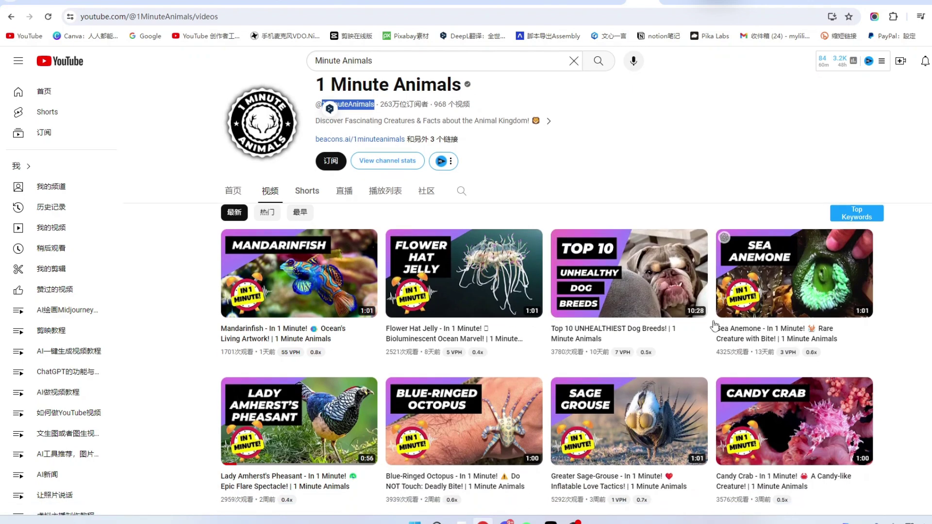
scroll(714, 326, down, 2)
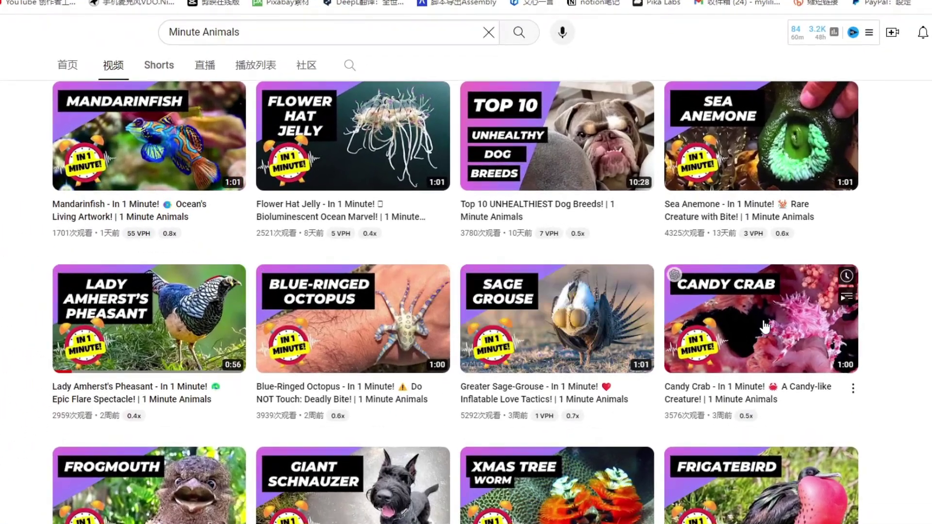
scroll(765, 327, down, 5)
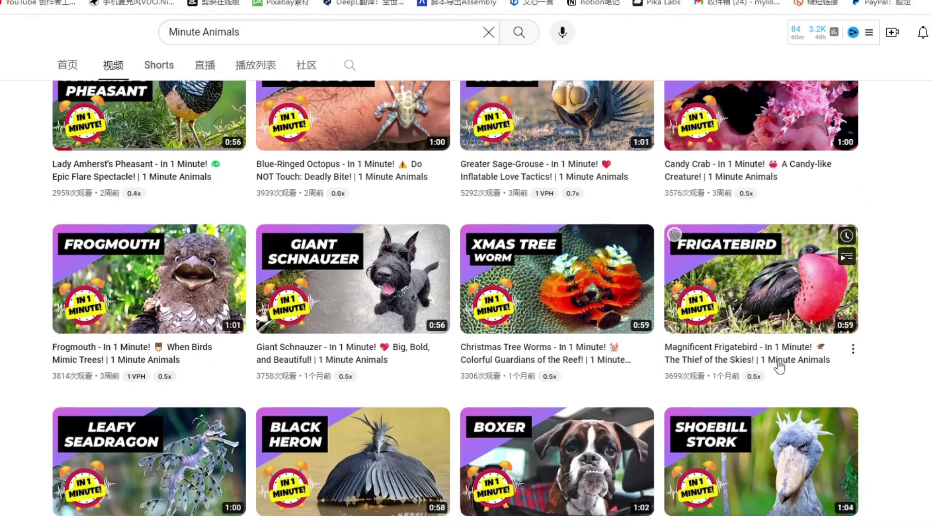
scroll(779, 368, down, 2)
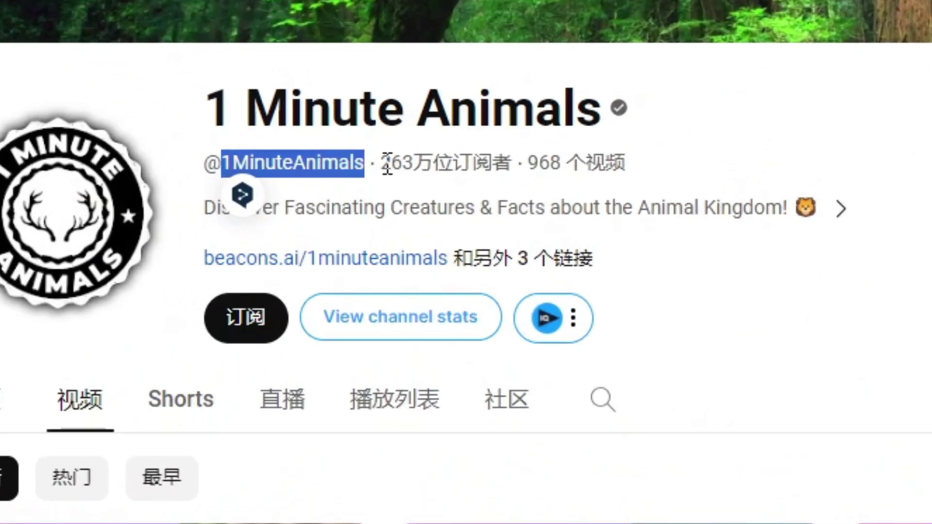
drag(380, 226, 399, 226)
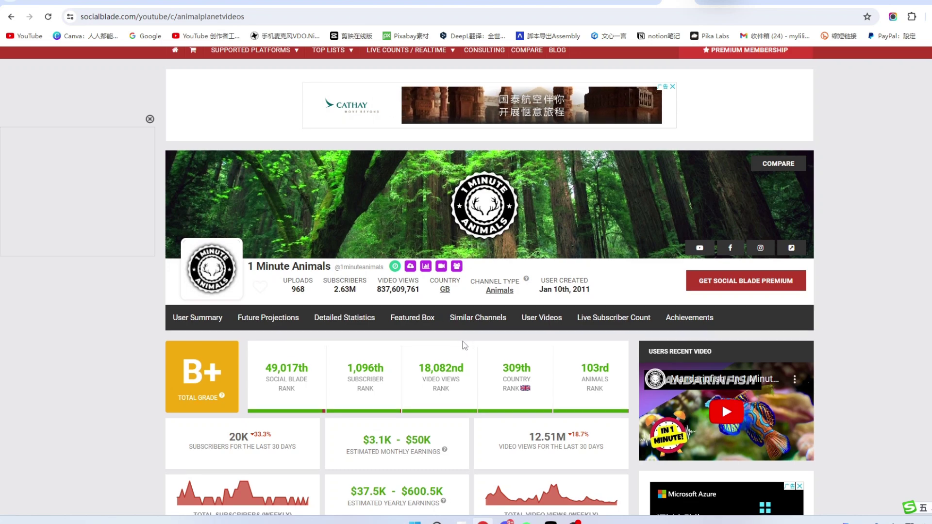
scroll(410, 359, down, 2)
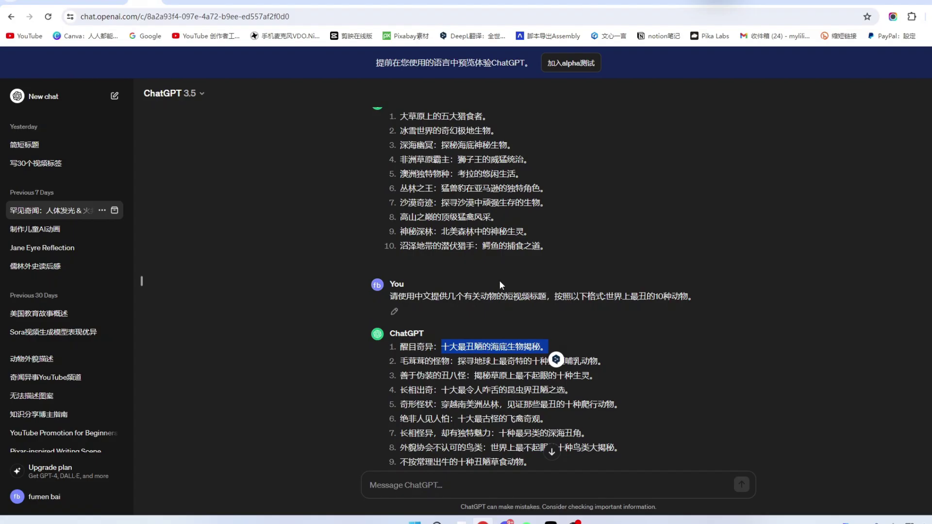
Revisit ChatGPT's list of ugliest-animal titles and browse the 动画 videos on the YouTube home page for topics
scroll(499, 281, down, 1)
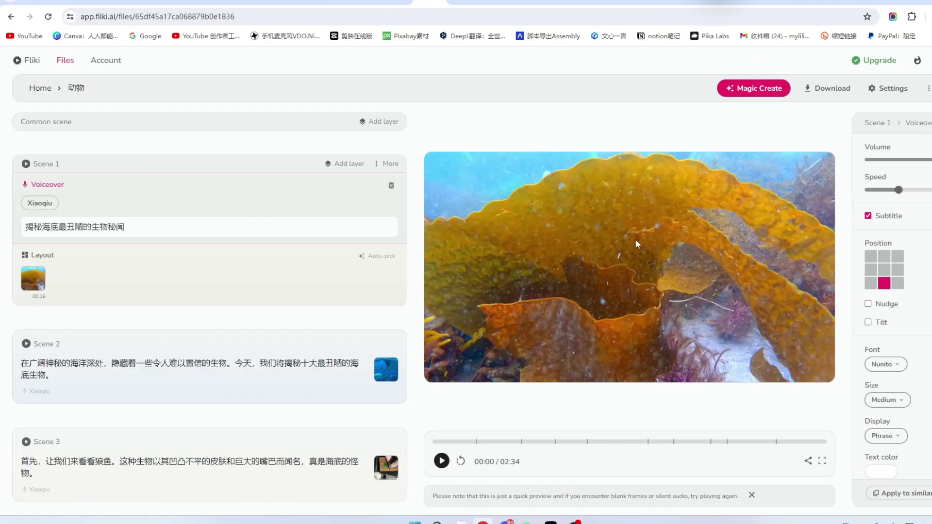
click(583, 3)
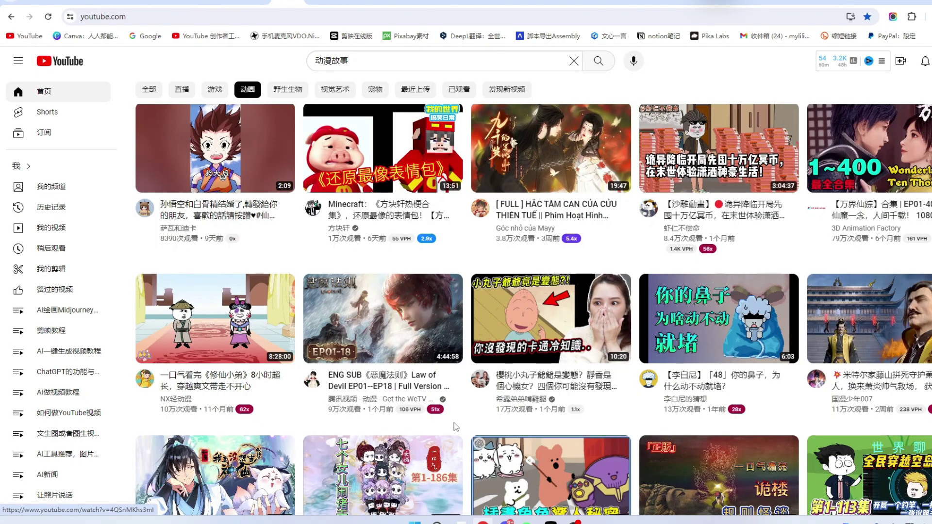
scroll(510, 387, down, 1)
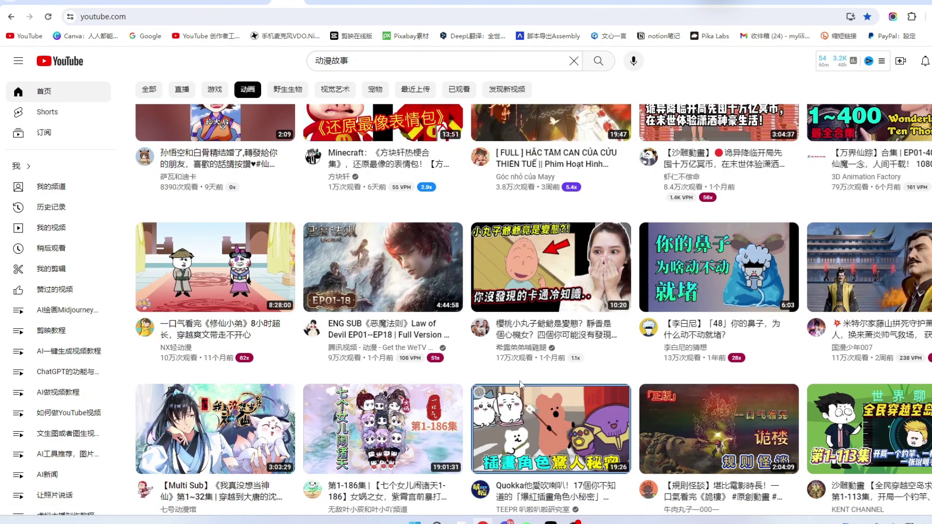
scroll(479, 378, down, 1)
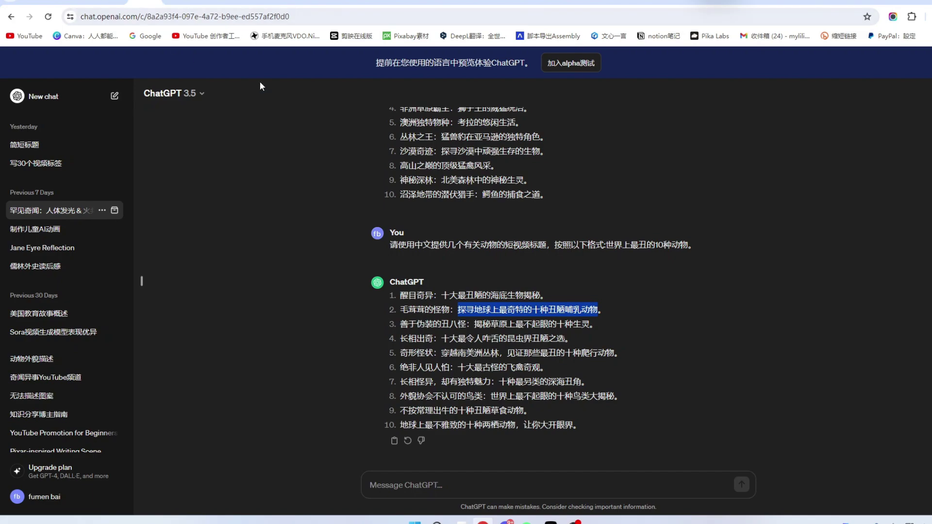
click(293, 5)
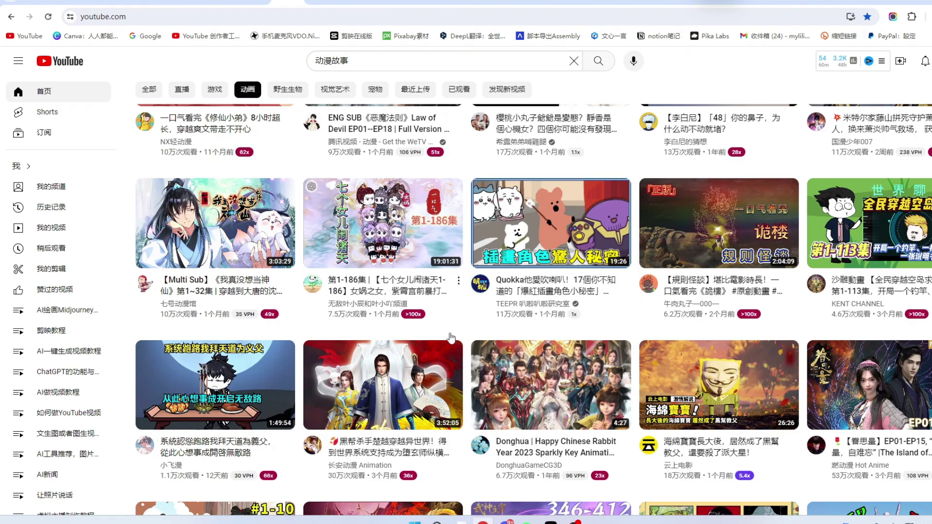
scroll(609, 292, down, 2)
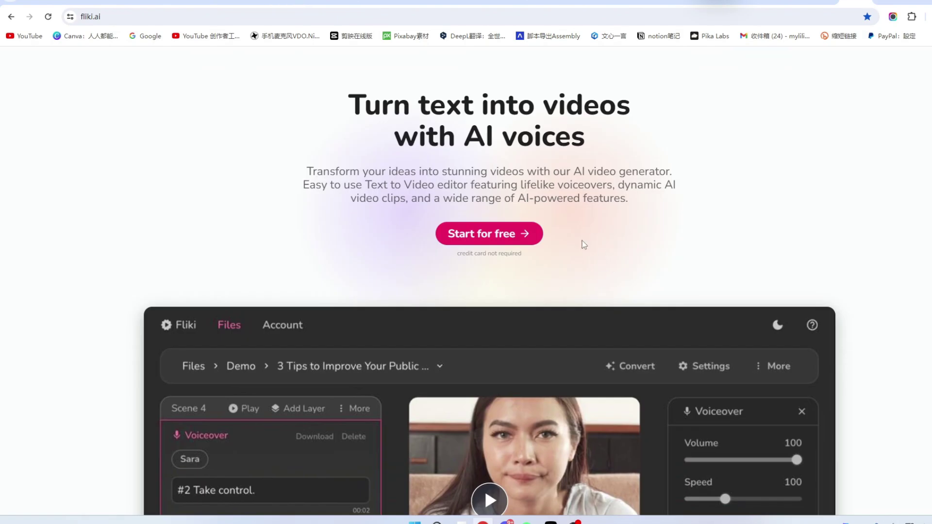
Switch to the Fliki home page and play the product demo video below the introduction
scroll(632, 255, down, 4)
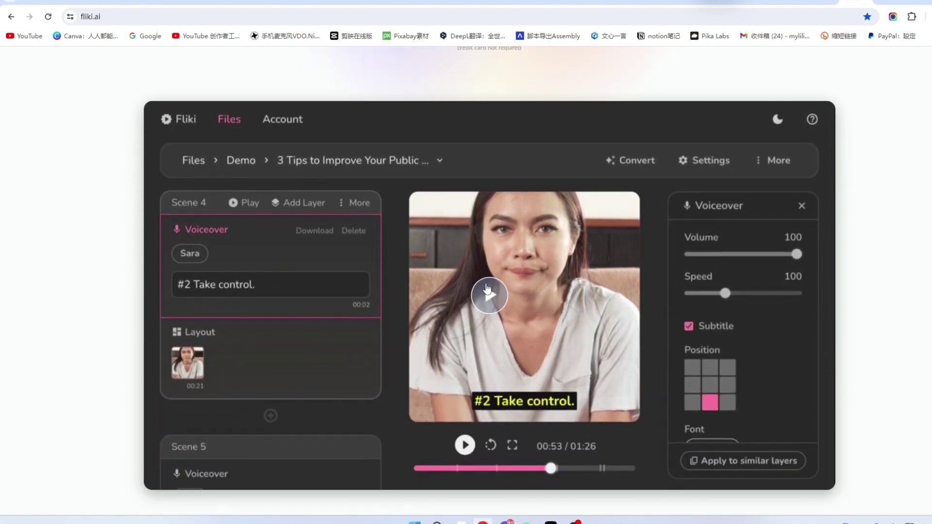
scroll(488, 290, down, 1)
click(485, 238)
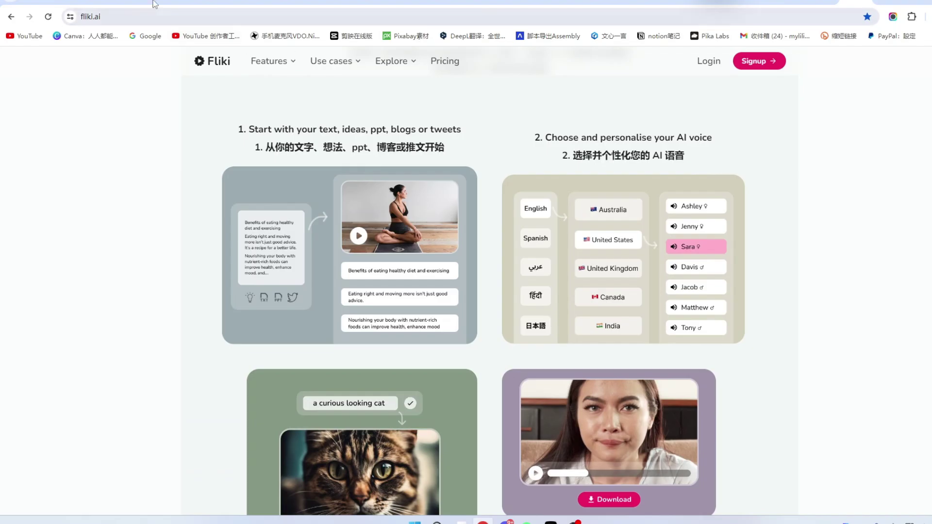
click(154, 3)
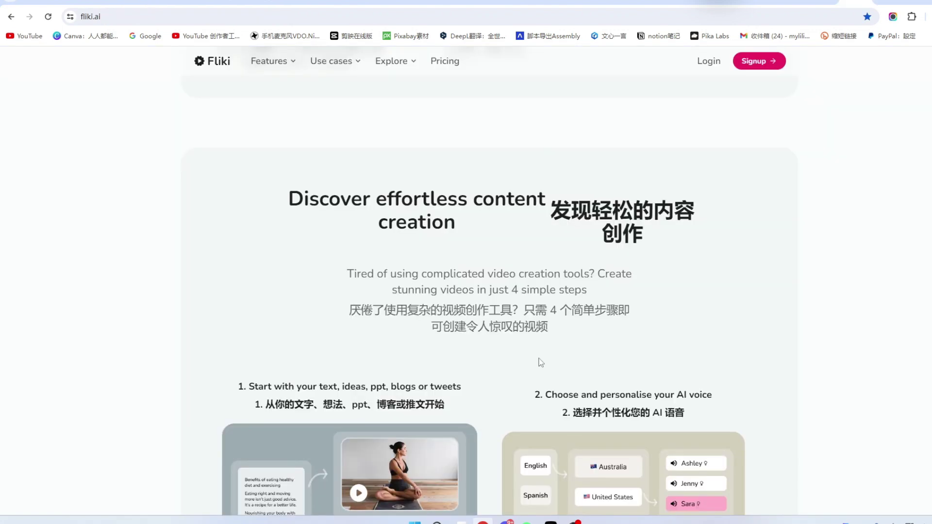
Read the Fliki home page sections on the four creation steps, Magic Create and stock media, and return to the introduction
scroll(701, 358, down, 10)
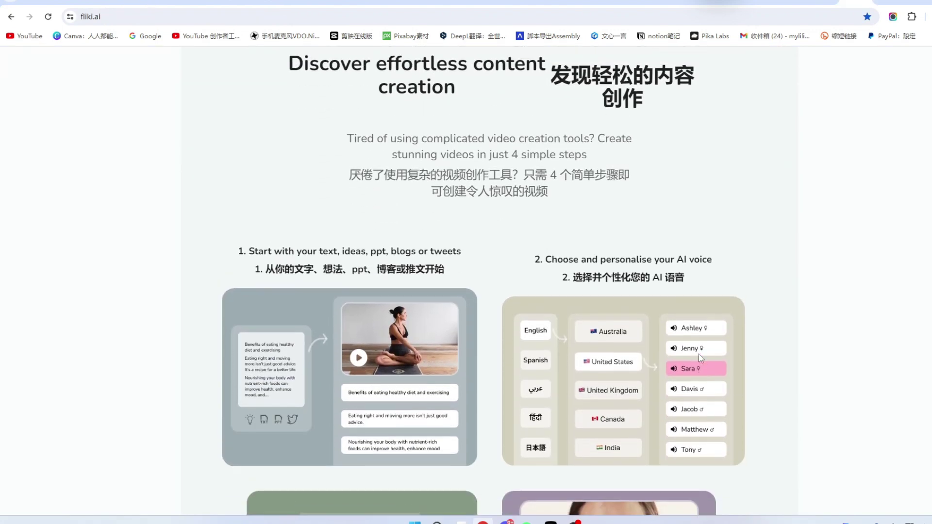
scroll(414, 382, down, 3)
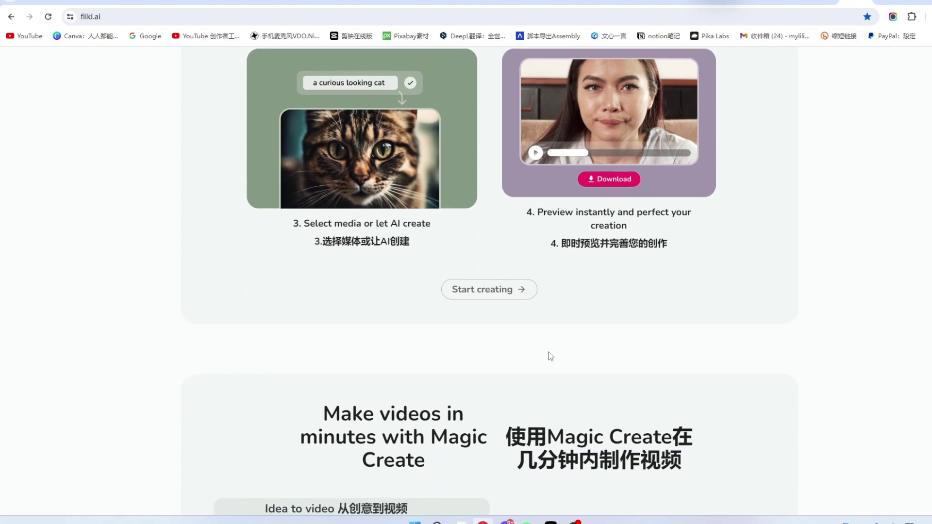
scroll(591, 359, down, 8)
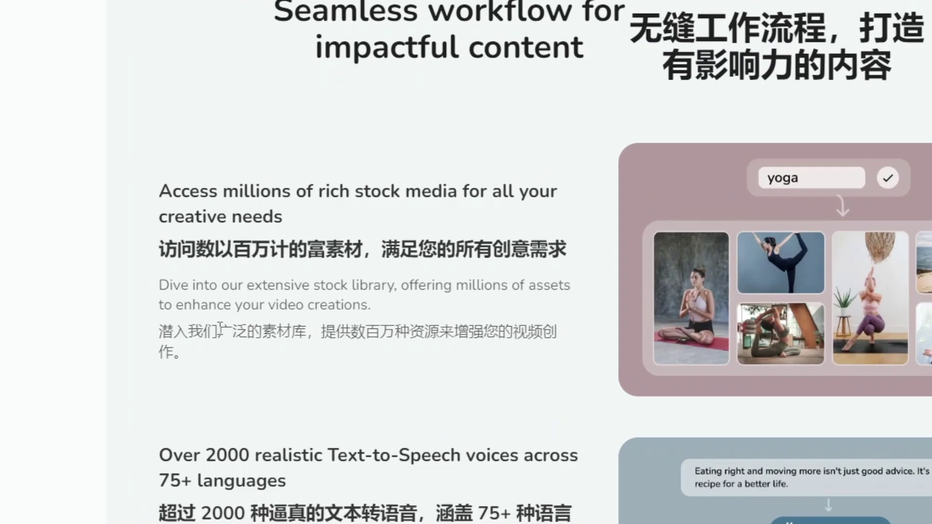
drag(260, 309, 479, 322)
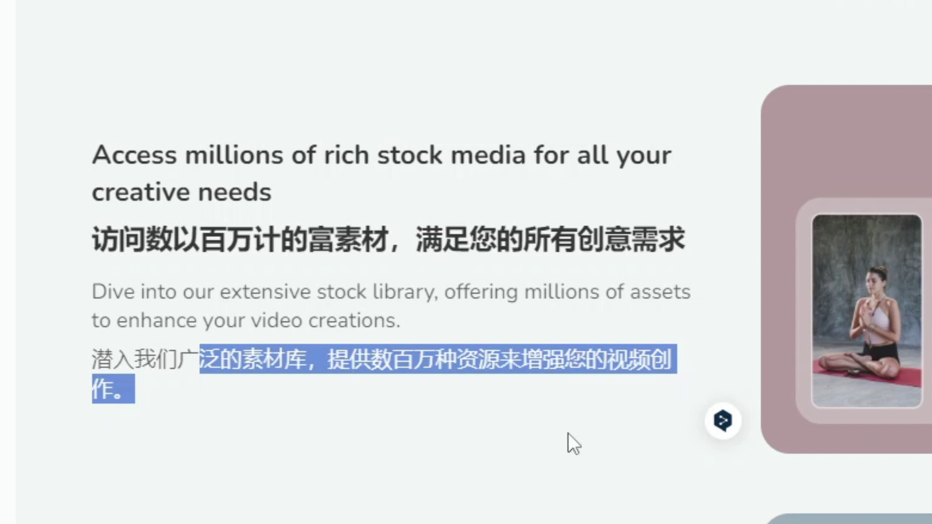
scroll(568, 442, up, 10)
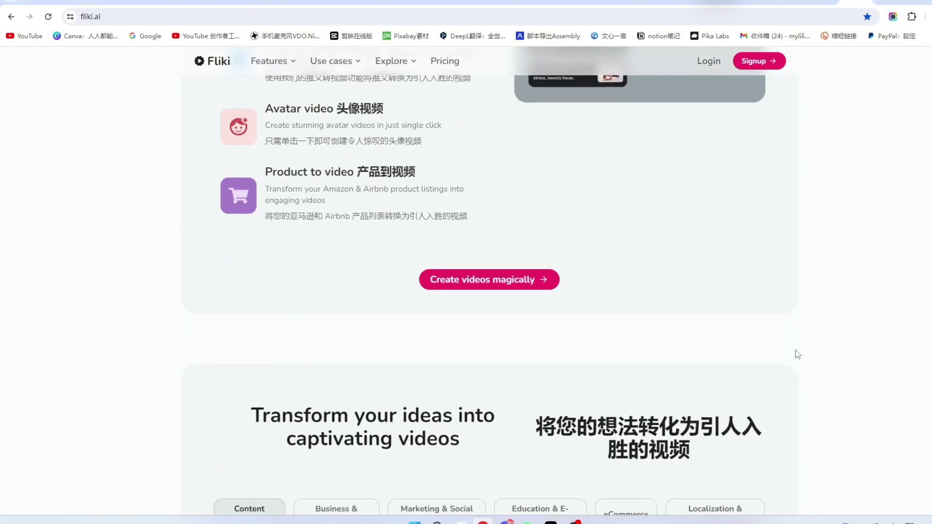
scroll(798, 355, up, 15)
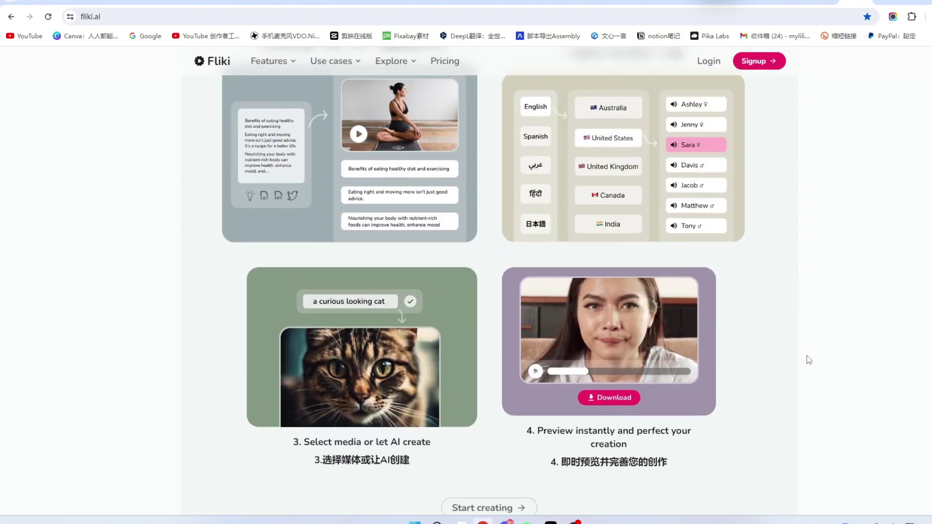
scroll(807, 360, up, 12)
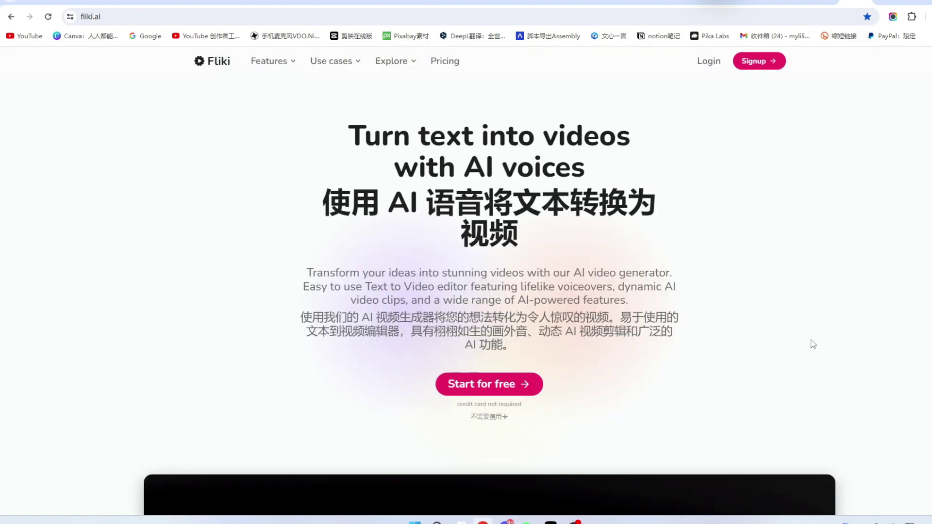